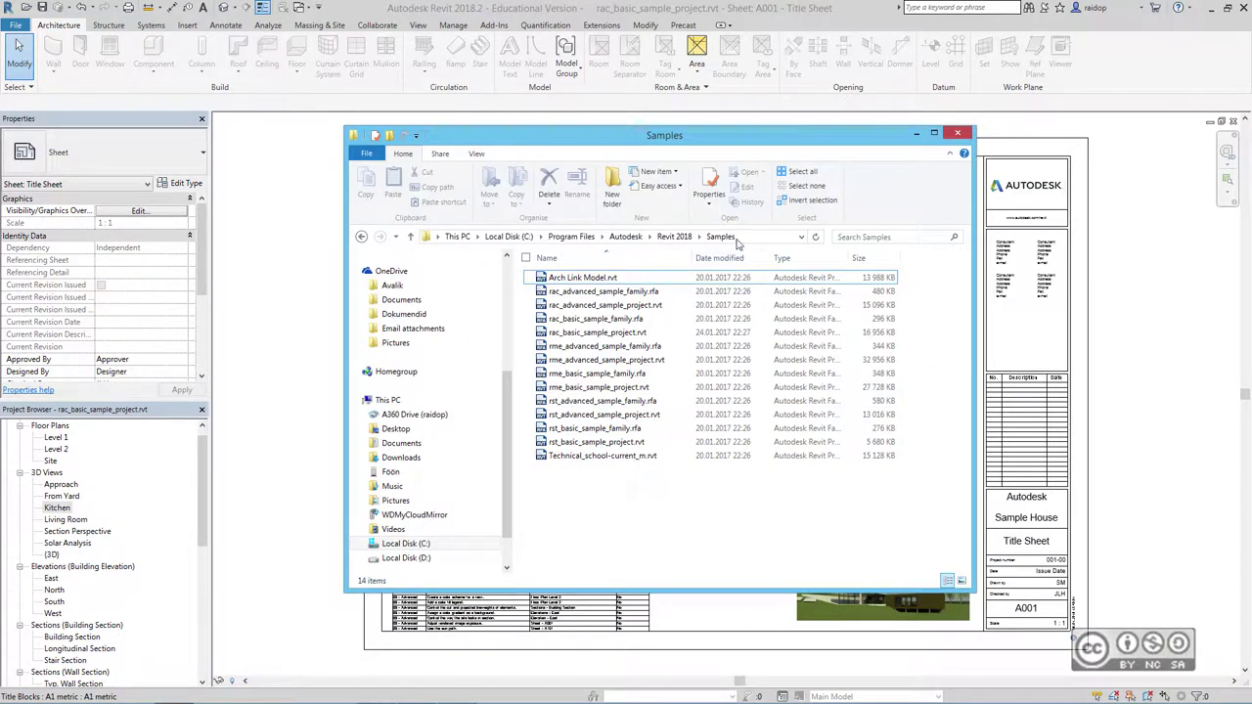
# Close the file window and open the Kitchen 3D view and the Level 1 floor plan
pyautogui.click(316, 303)
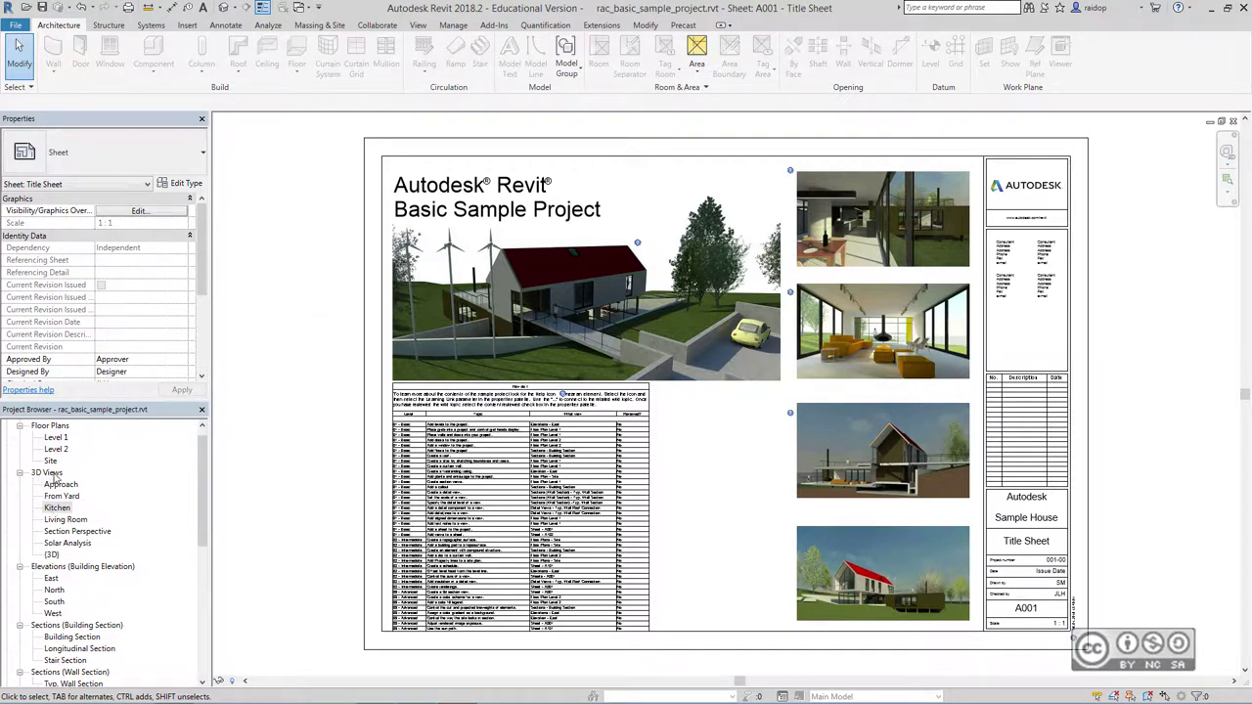
pyautogui.doubleClick(58, 509)
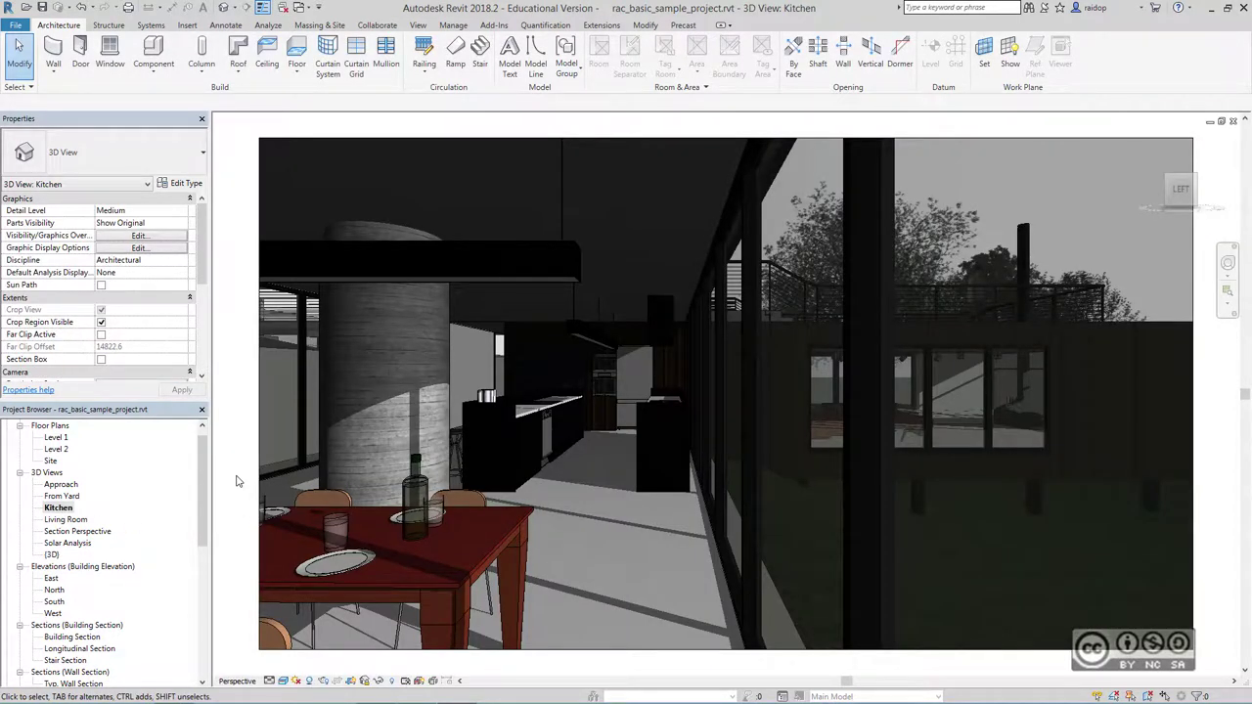
pyautogui.doubleClick(56, 439)
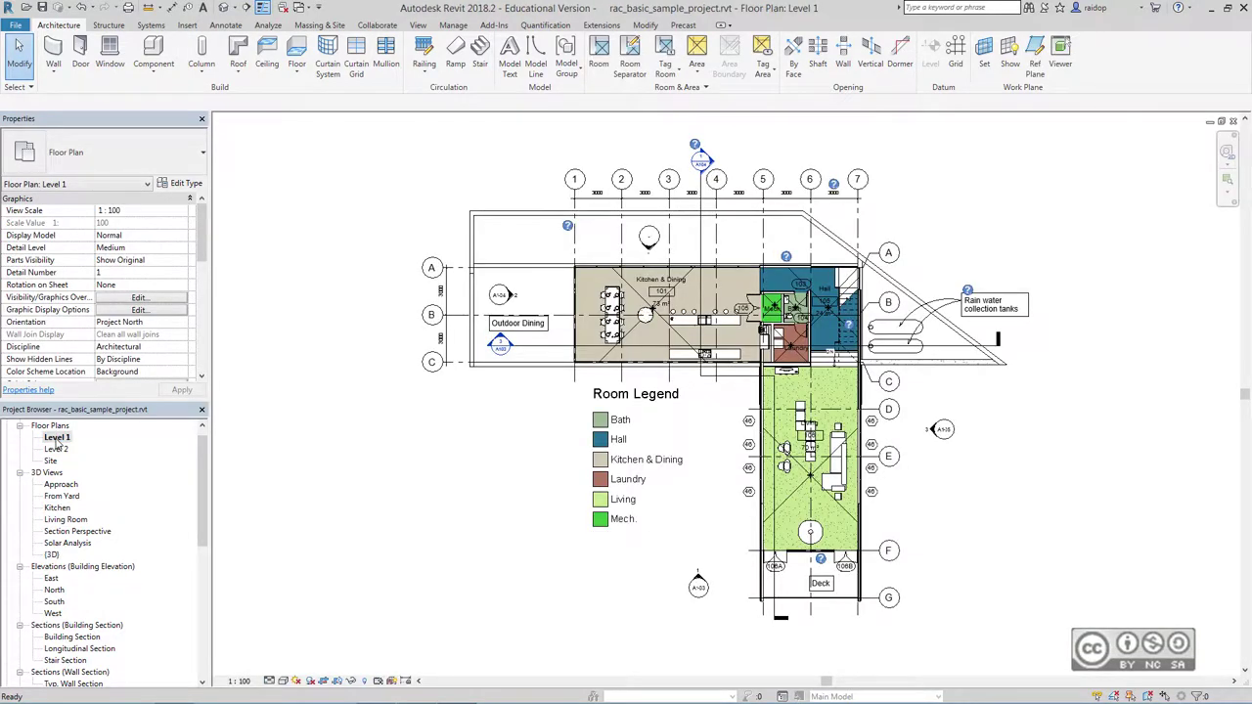
# Close Sheet A001, tile Level 1 and Kitchen side by side, and zoom all to fit
pyautogui.click(417, 26)
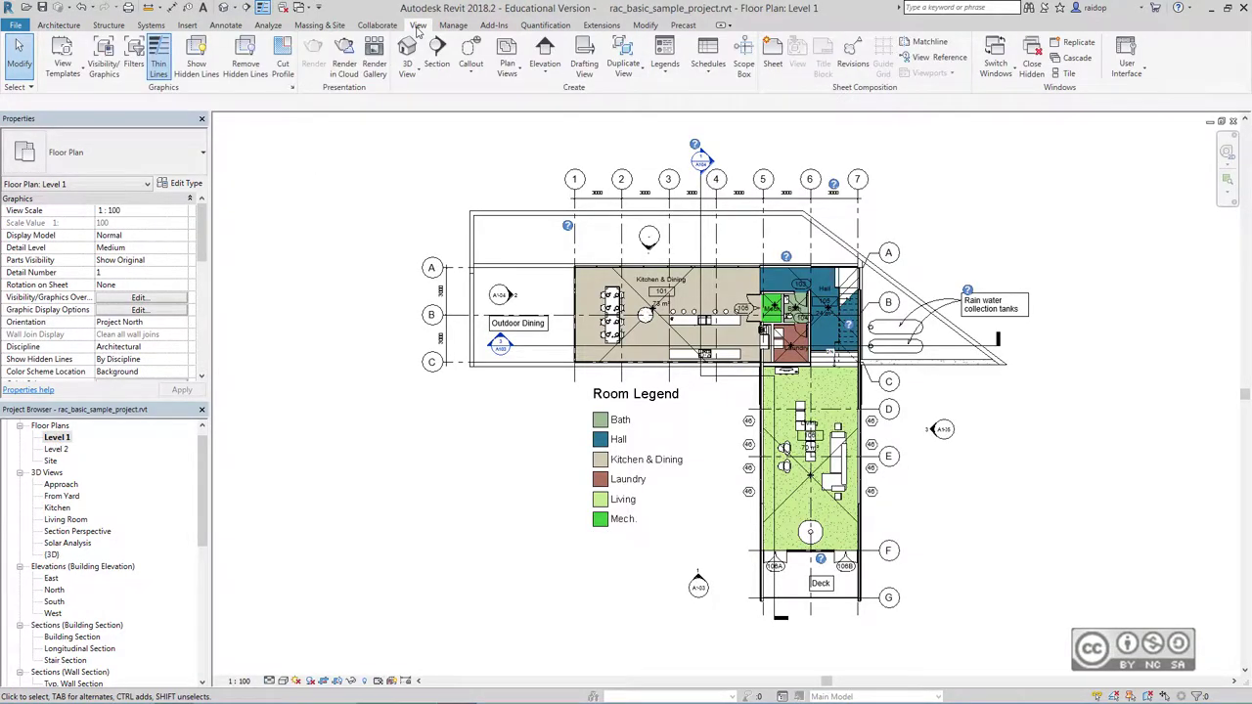
pyautogui.click(1067, 73)
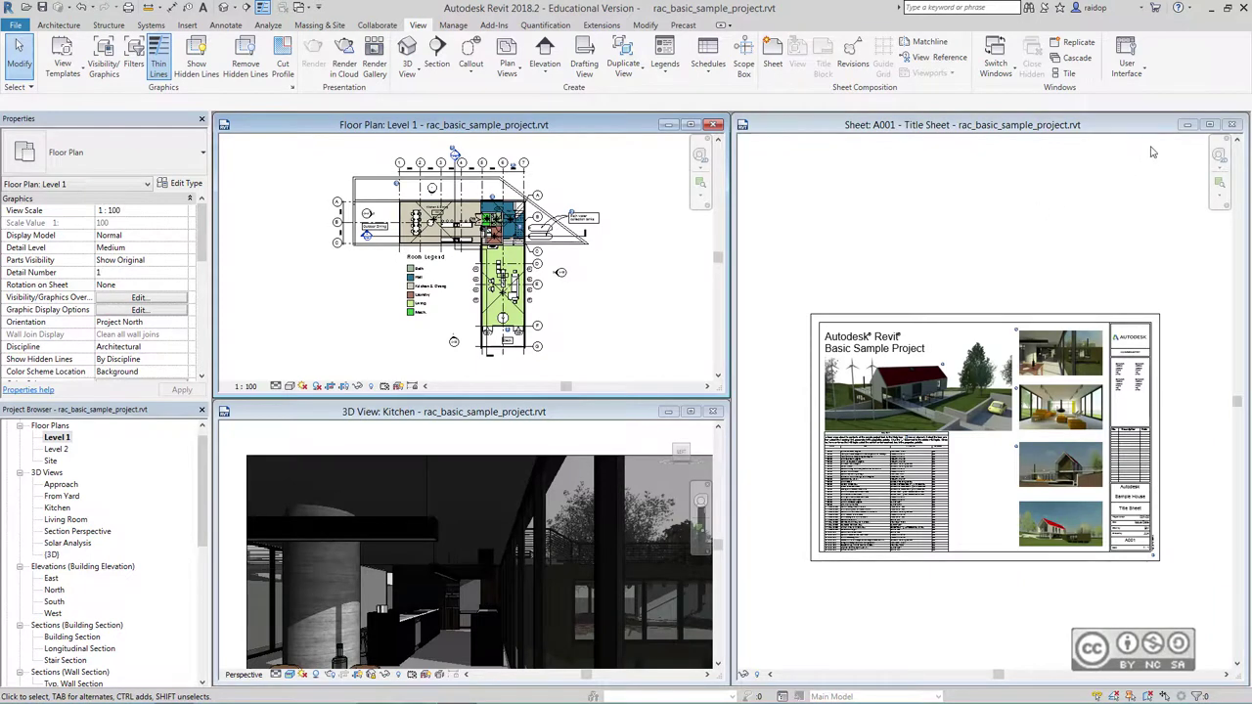
pyautogui.click(1234, 125)
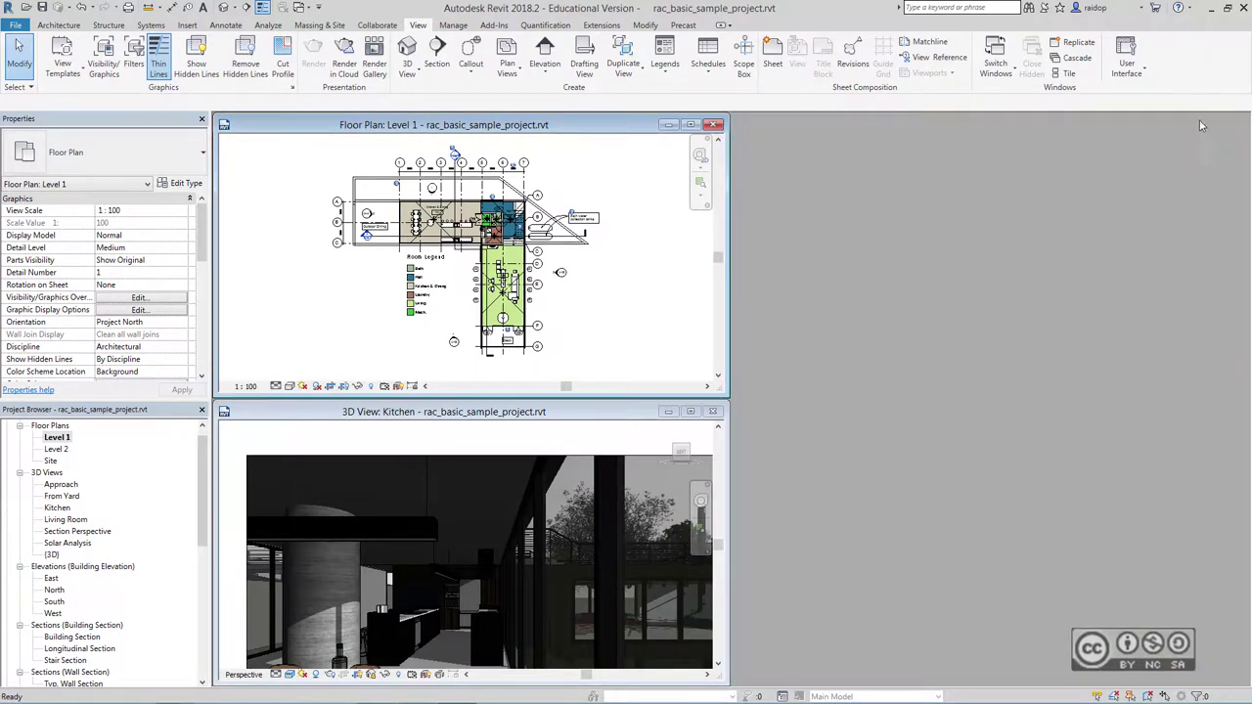
pyautogui.click(1067, 73)
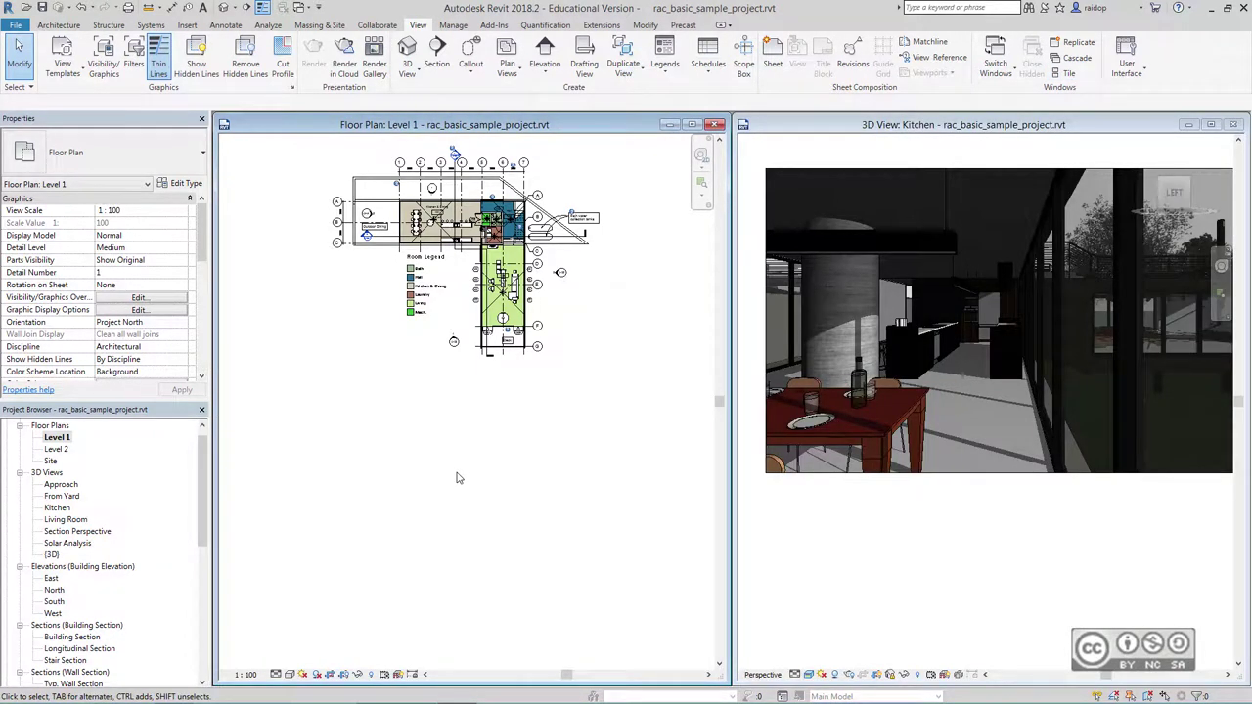
pyautogui.press('a')
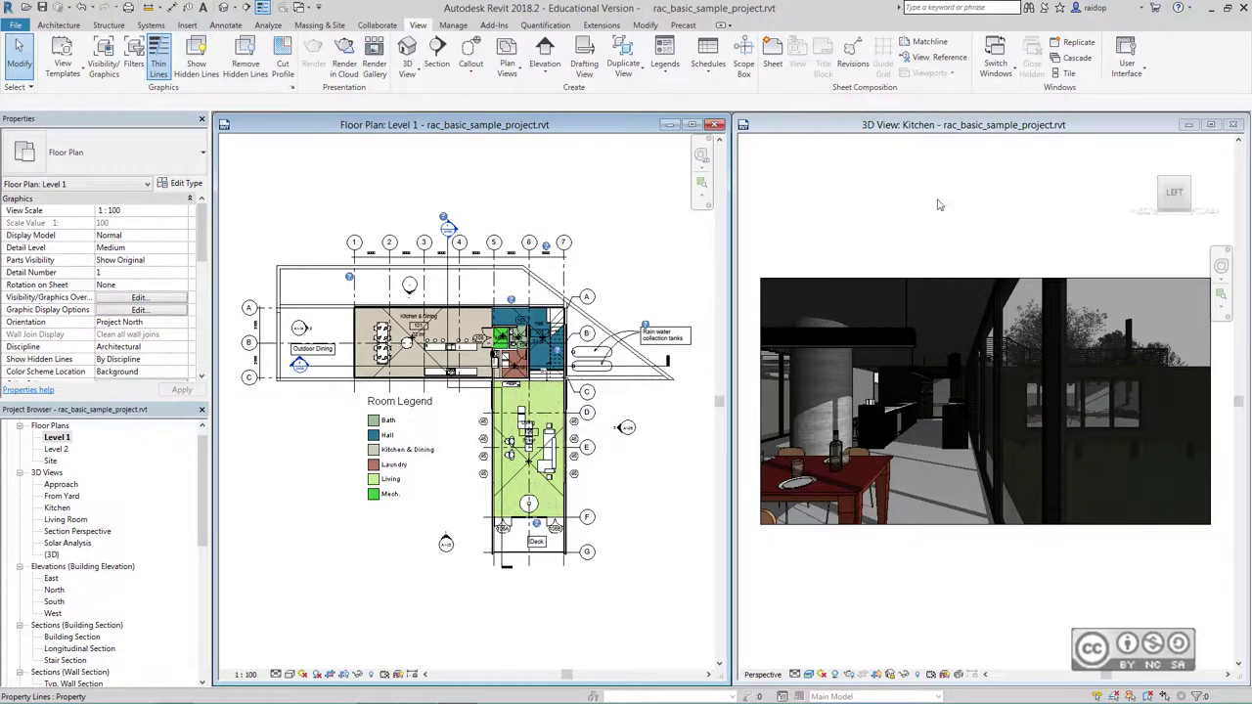
pyautogui.click(777, 288)
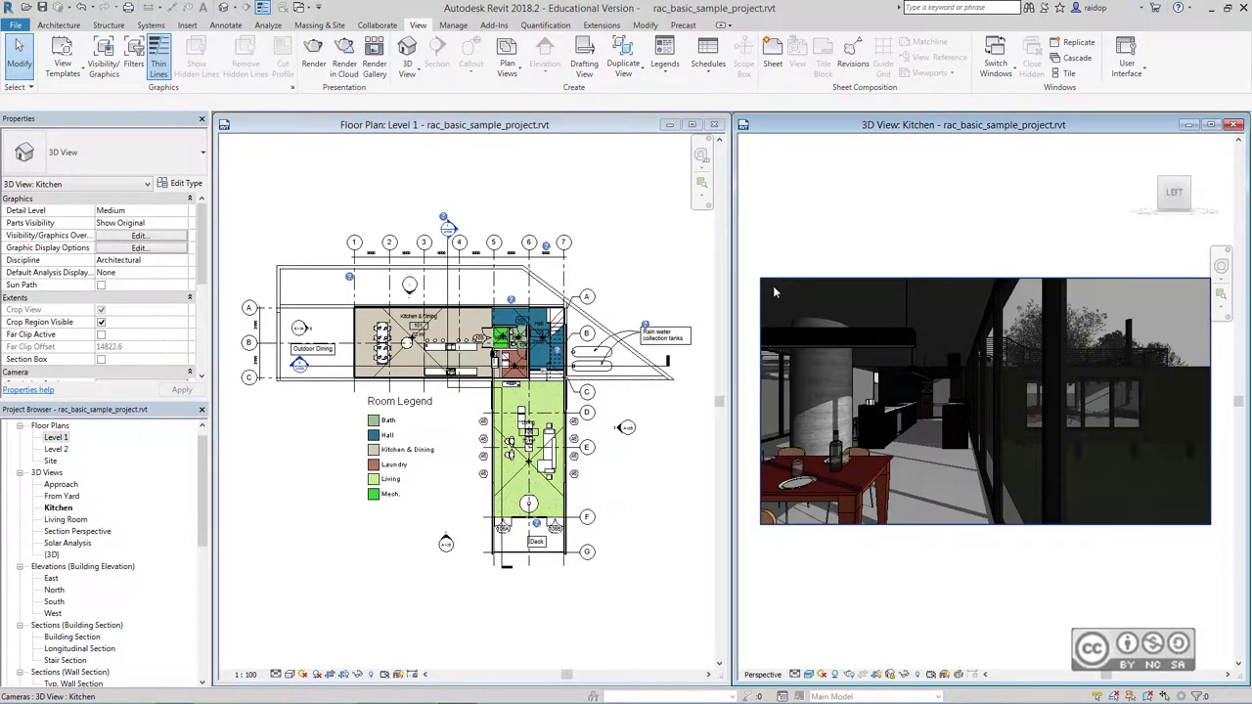
pyautogui.click(800, 526)
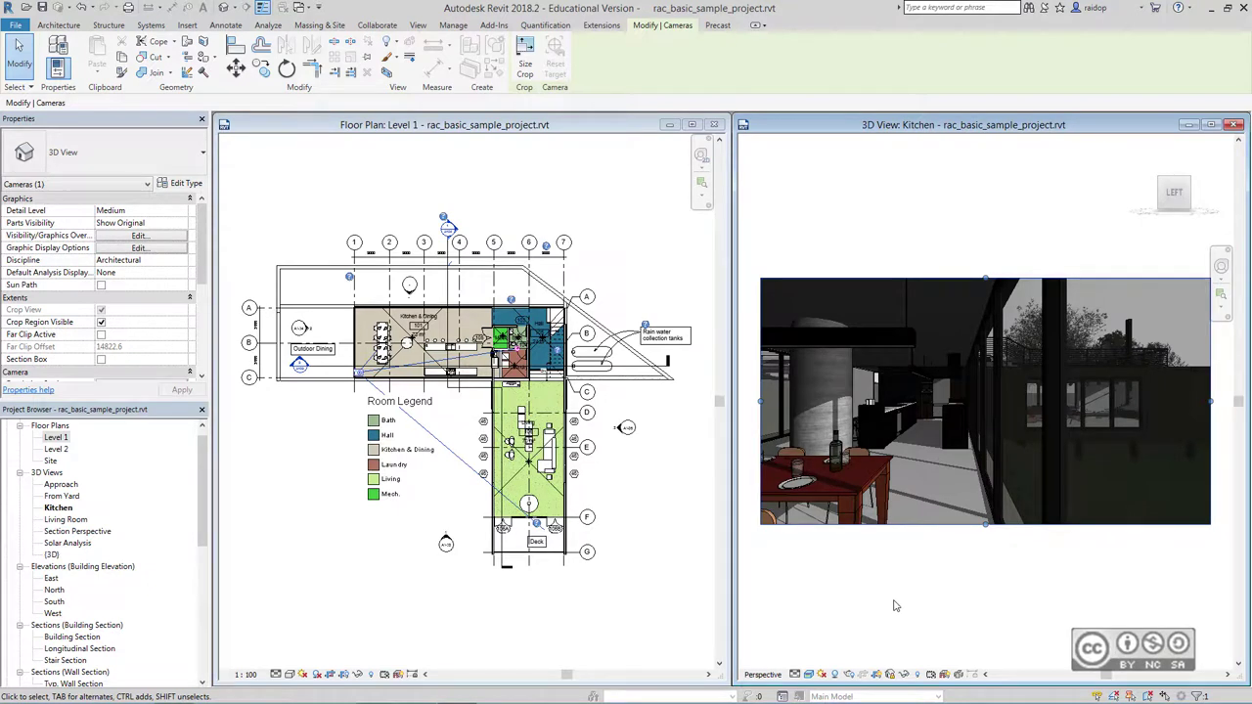
pyautogui.click(892, 675)
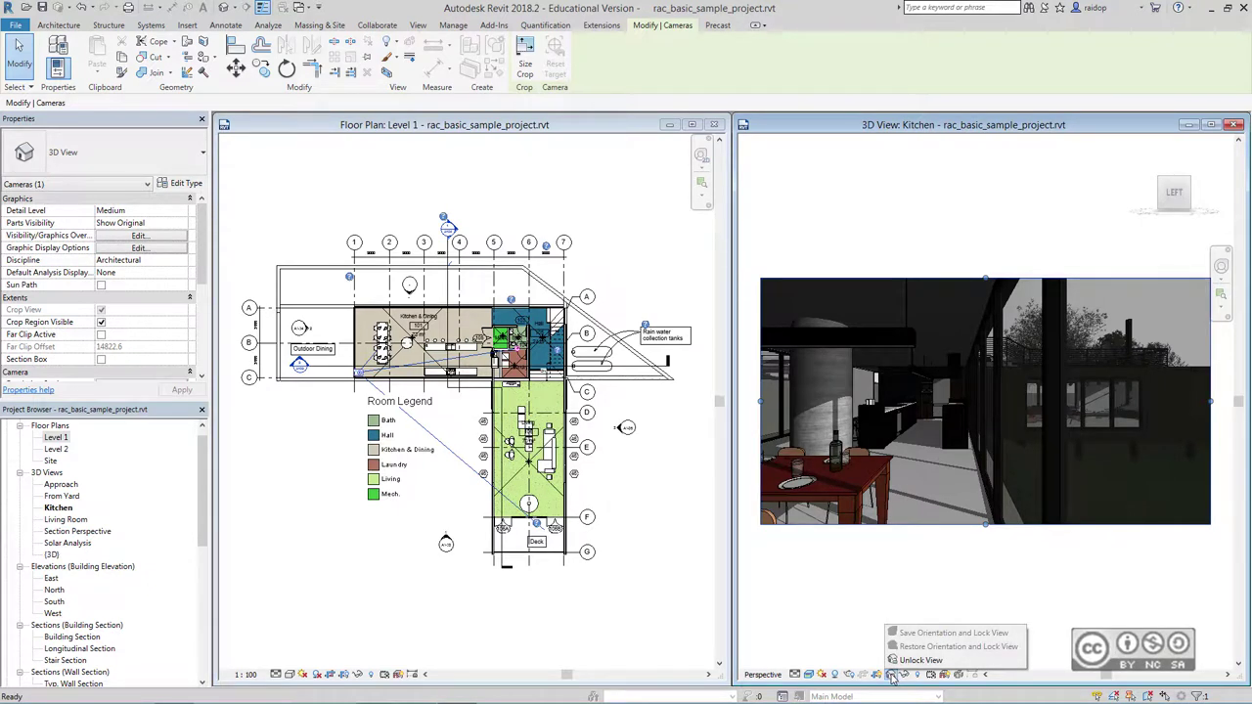
pyautogui.click(919, 660)
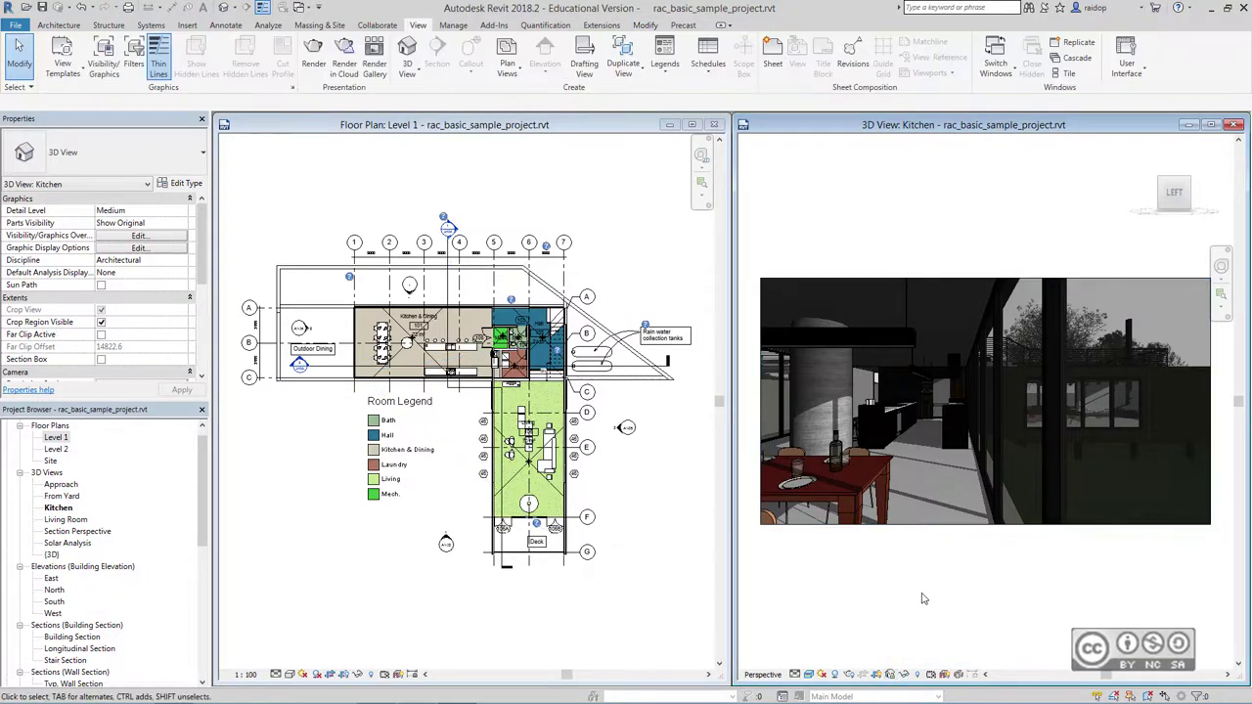
pyautogui.click(919, 525)
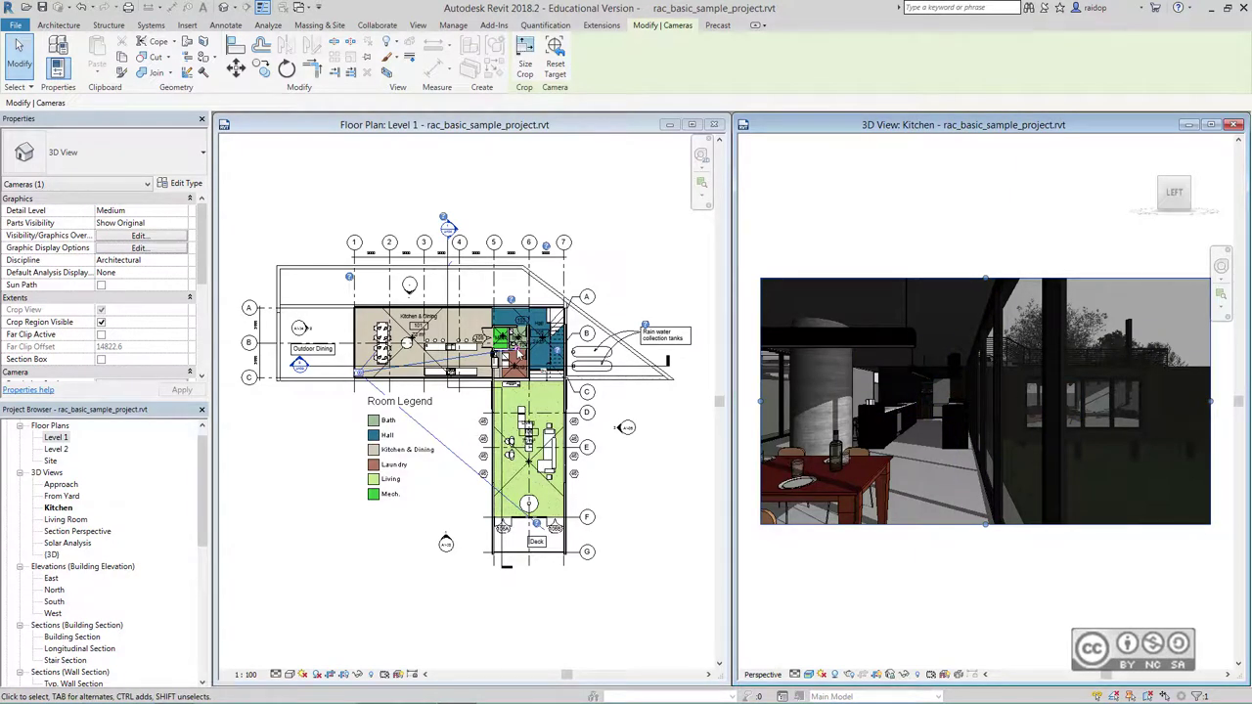
# Uncrop the Level 1 plan and move the Kitchen camera eye down-right toward the glass wall
pyautogui.moveTo(299, 364)
pyautogui.mouseDown()
pyautogui.moveTo(221, 375)
pyautogui.moveTo(208, 413)
pyautogui.moveTo(335, 501)
pyautogui.mouseUp()
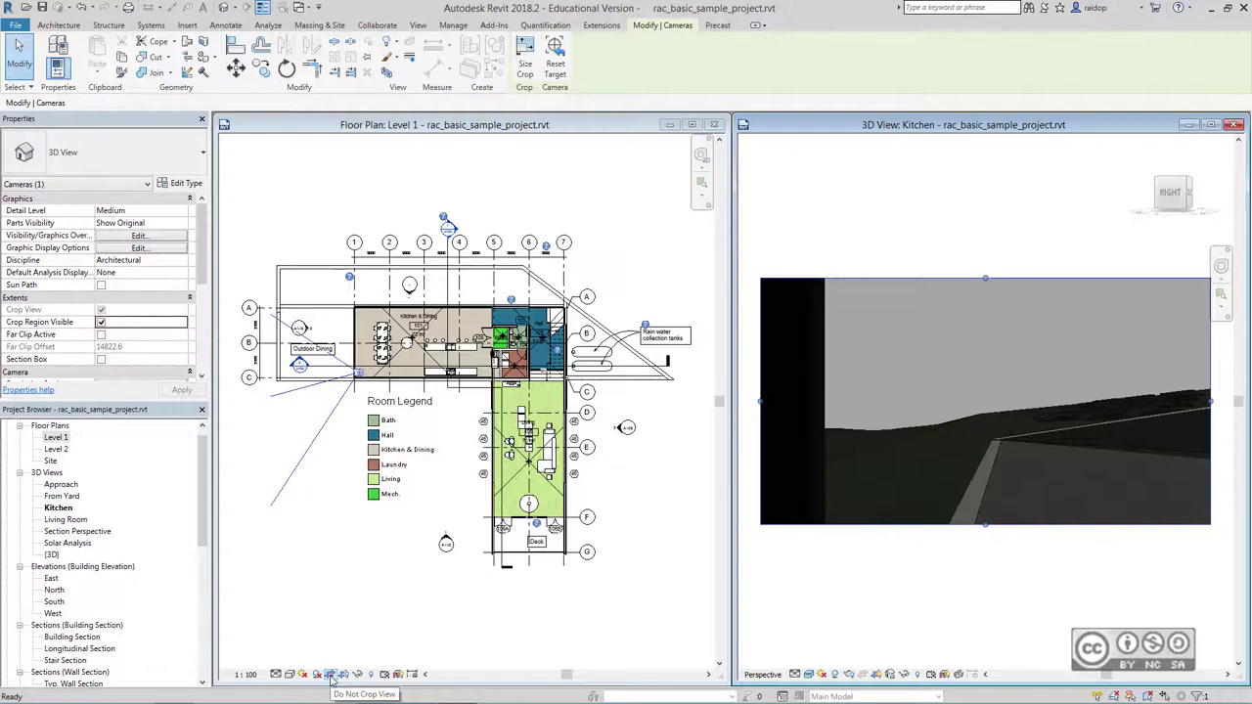
pyautogui.click(331, 674)
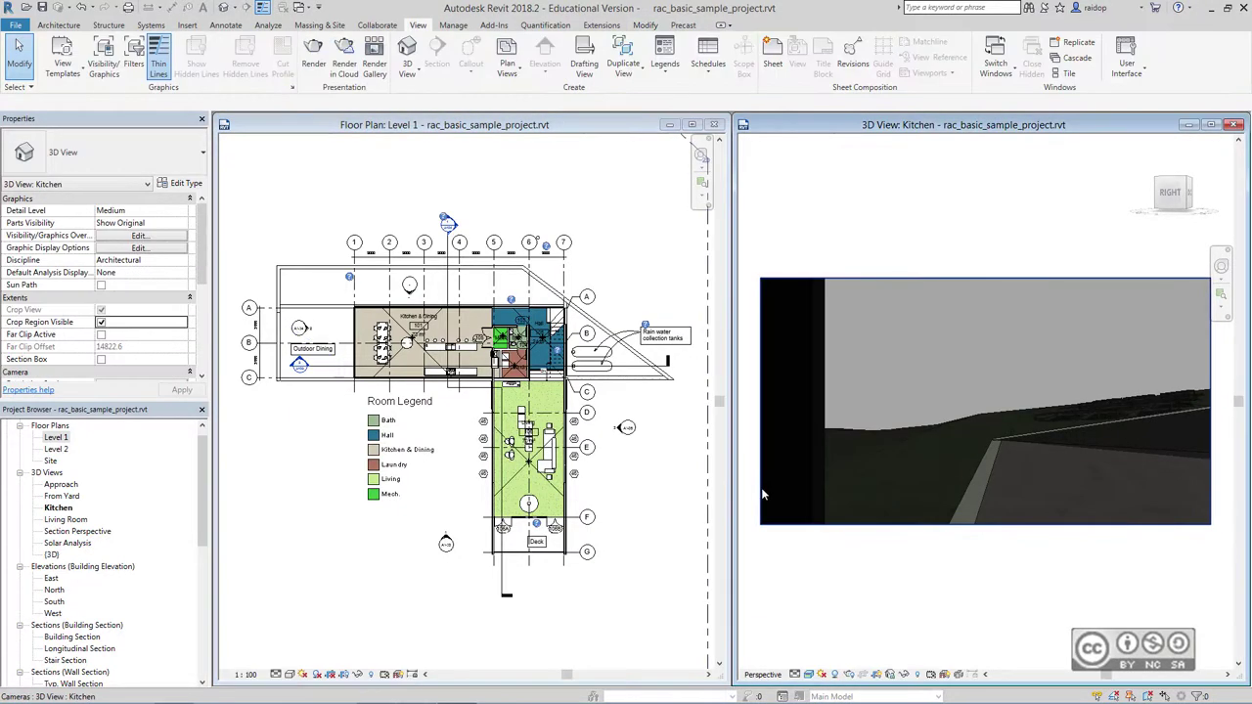
pyautogui.scroll(-1, 333, 518)
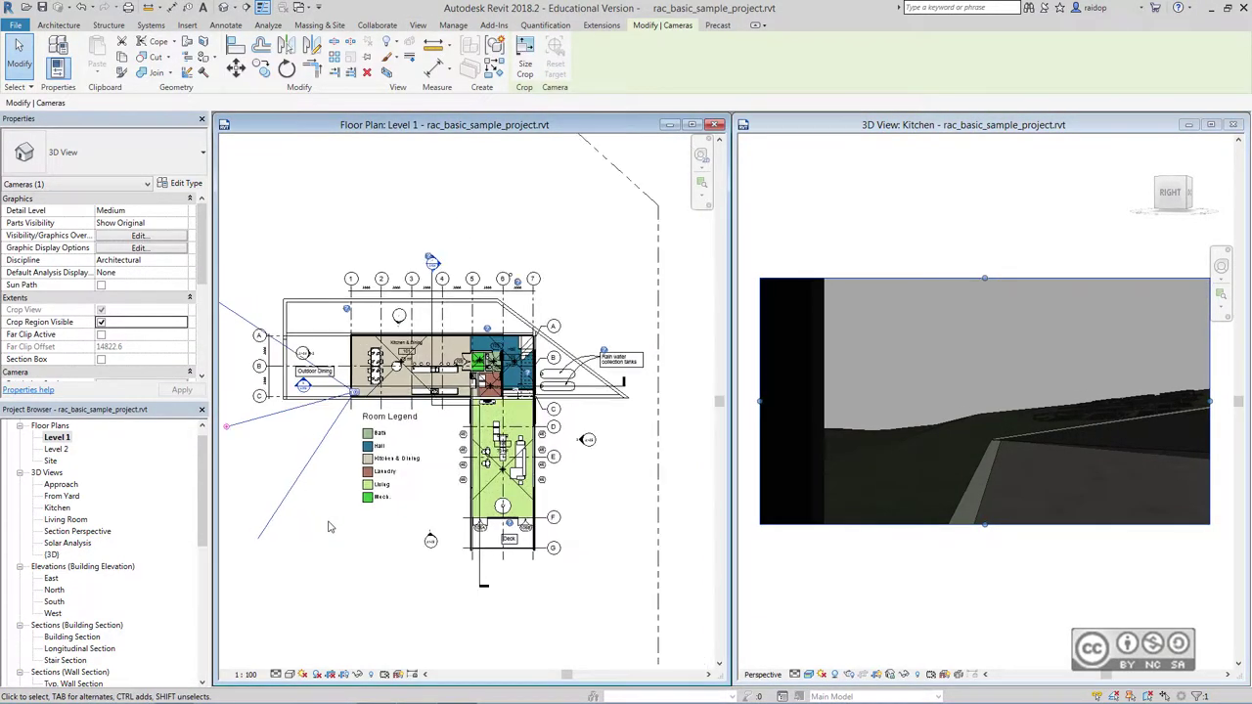
pyautogui.moveTo(215, 426); pyautogui.dragTo(257, 418, button='middle')
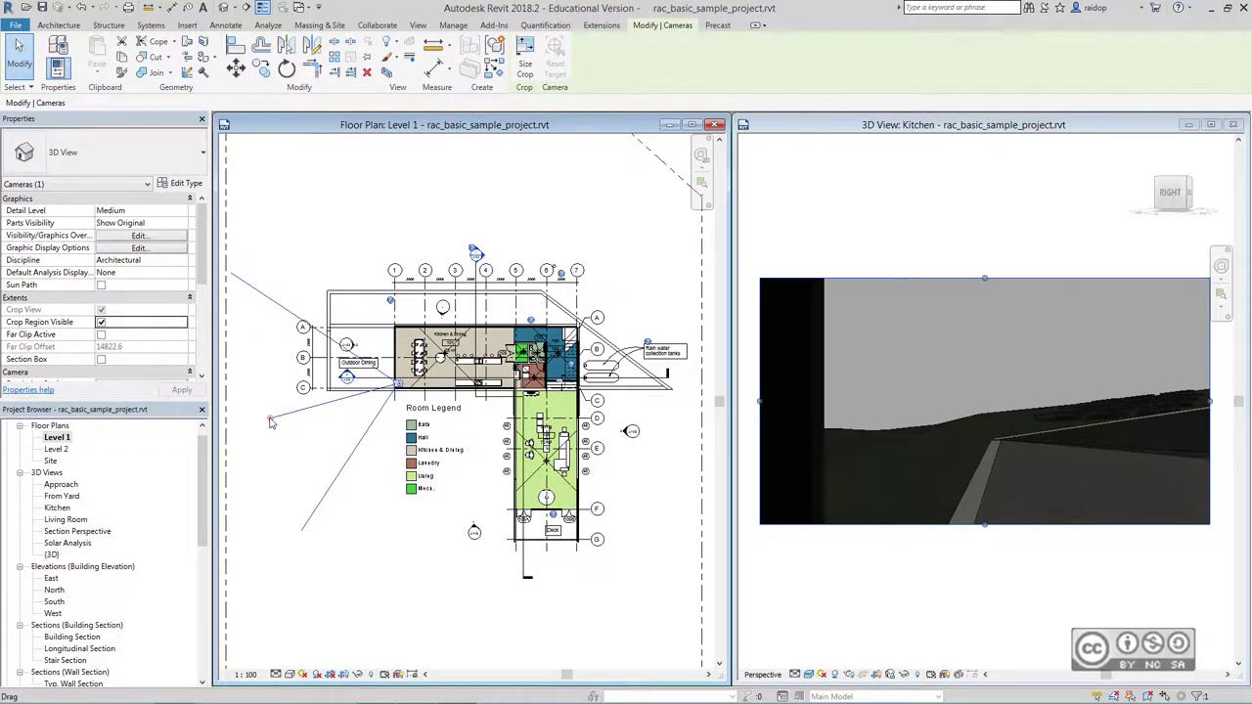
pyautogui.moveTo(270, 422)
pyautogui.mouseDown()
pyautogui.moveTo(280, 457)
pyautogui.moveTo(321, 481)
pyautogui.moveTo(454, 496)
pyautogui.moveTo(479, 458)
pyautogui.mouseUp()
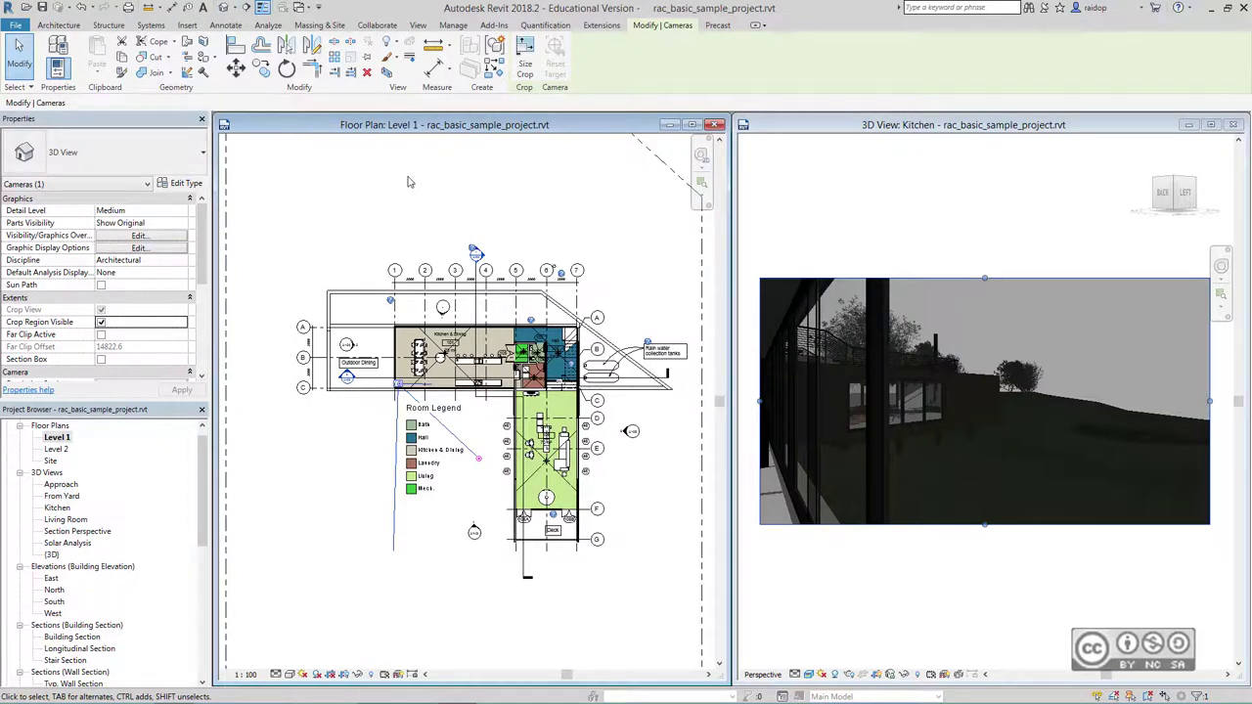
# Undo the camera moves, maximize and zoom-fit the Kitchen 3D view, then launch Render in Cloud
pyautogui.click(92, 8)
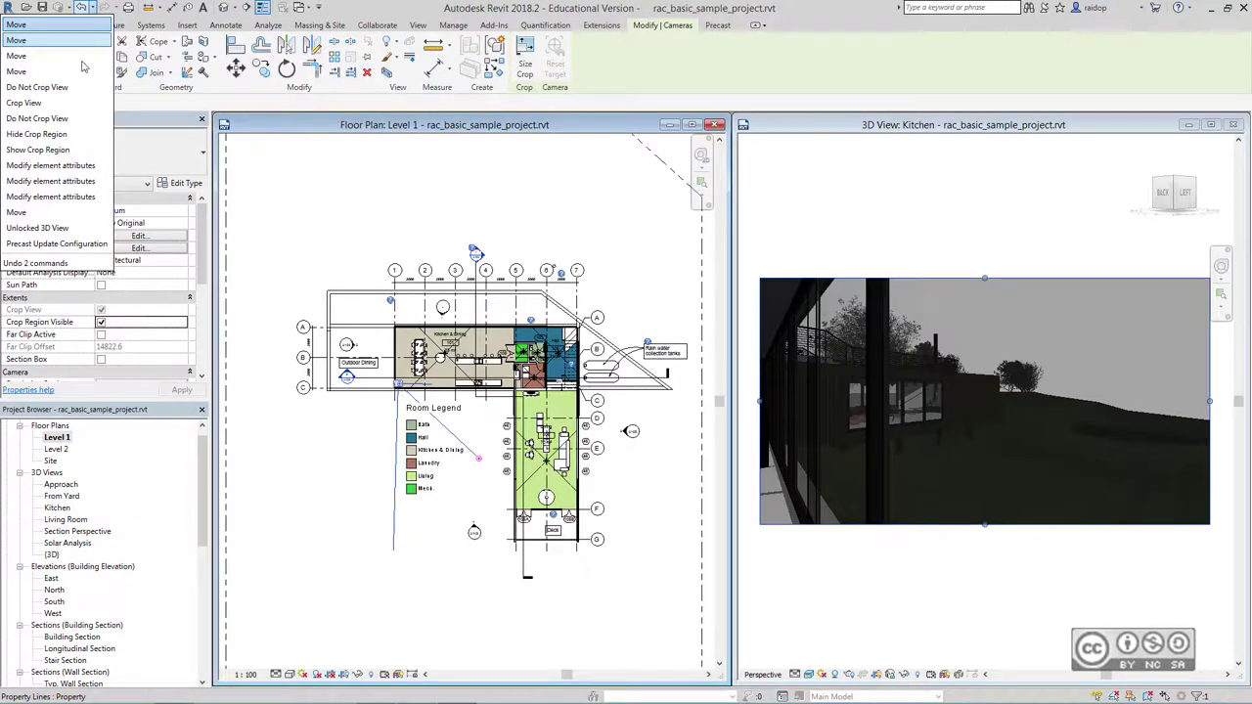
pyautogui.click(761, 347)
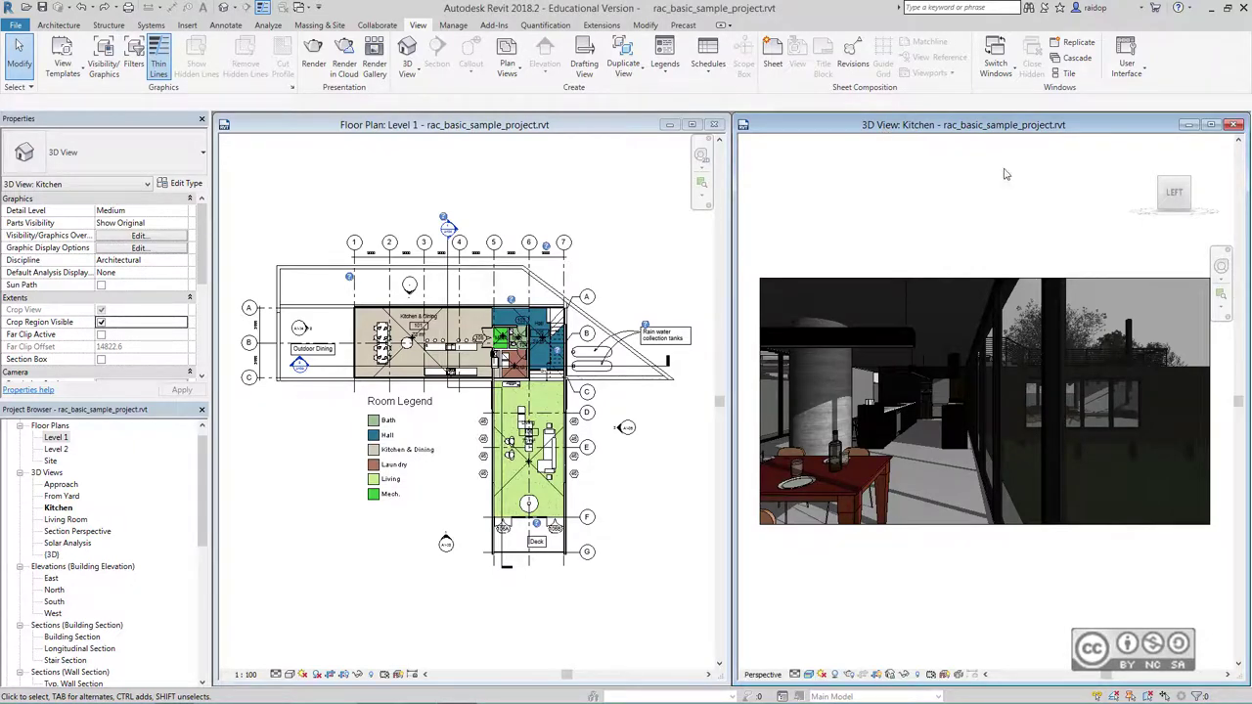
pyautogui.click(1211, 124)
pyautogui.press('z')
pyautogui.press('f')
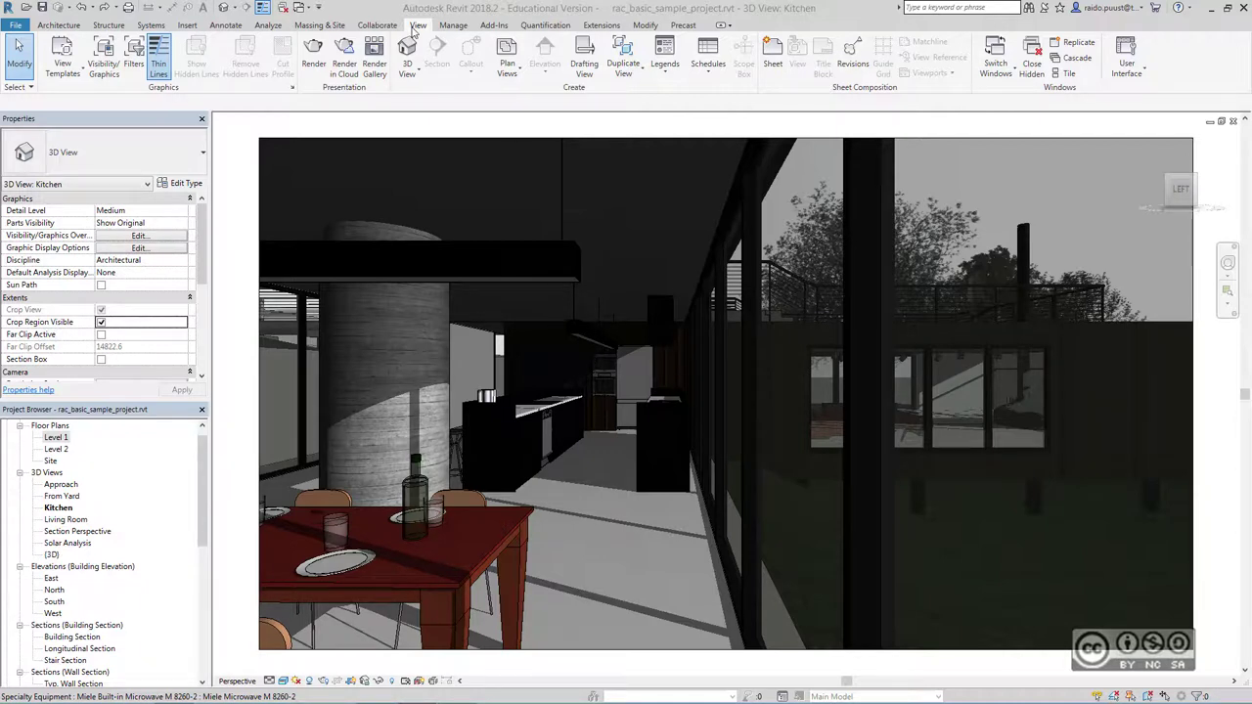
pyautogui.click(343, 65)
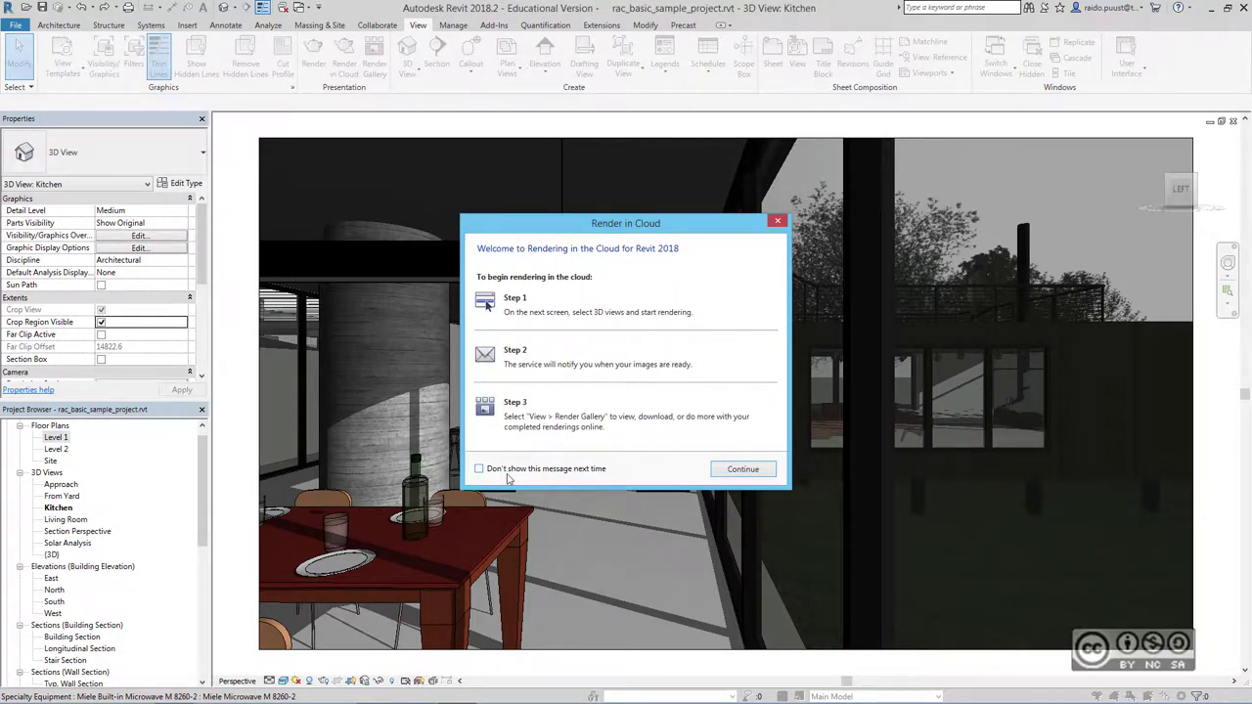
# Render the Kitchen view in the cloud as a Stereo Panorama, 1024 px wide, Standard quality
pyautogui.click(742, 472)
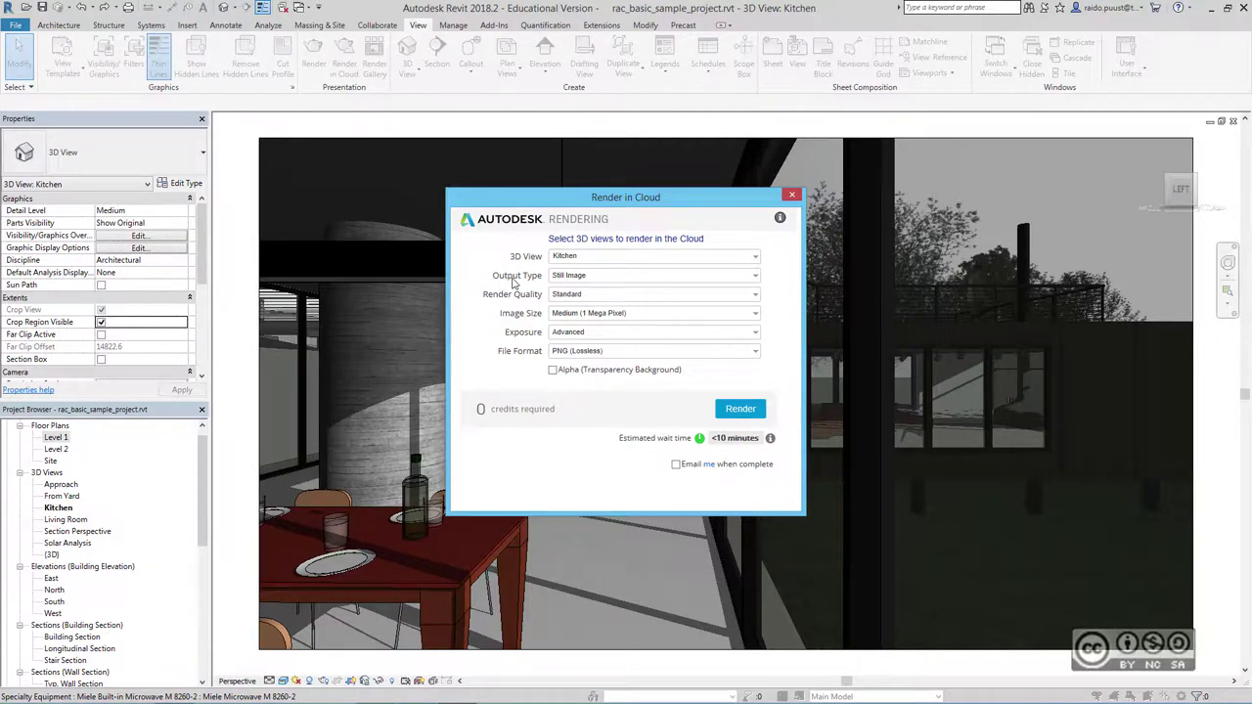
pyautogui.click(585, 278)
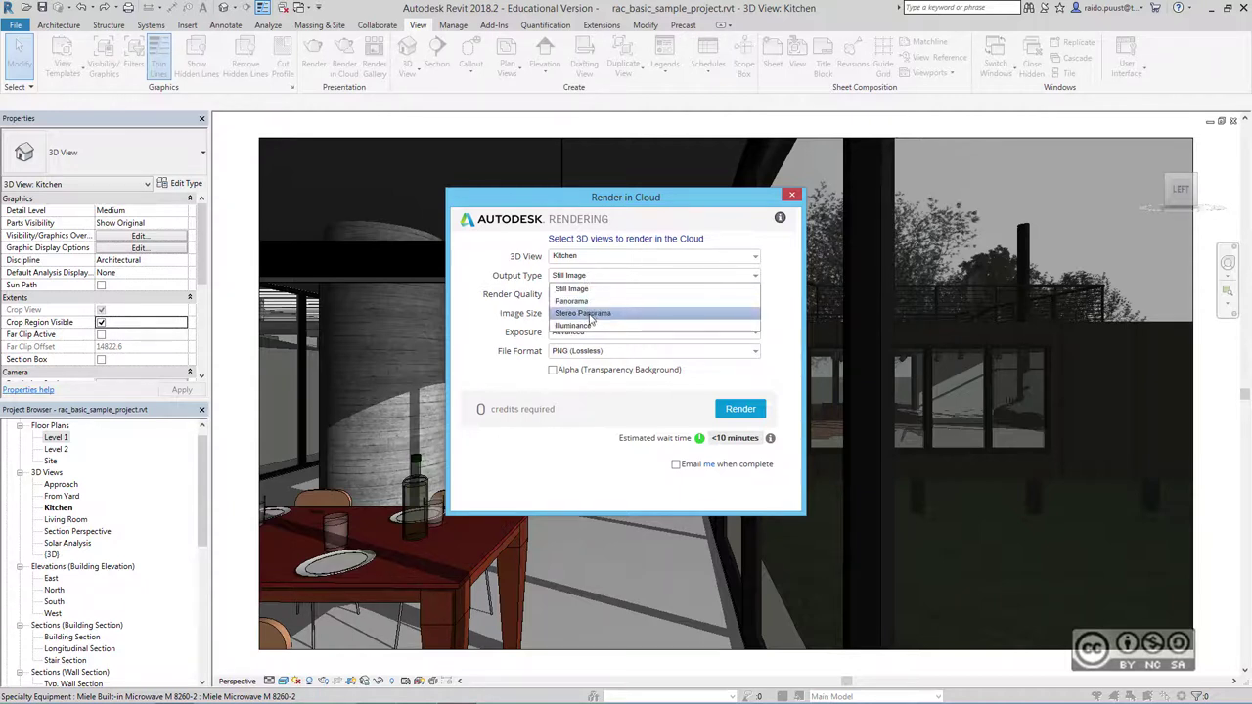
pyautogui.click(591, 317)
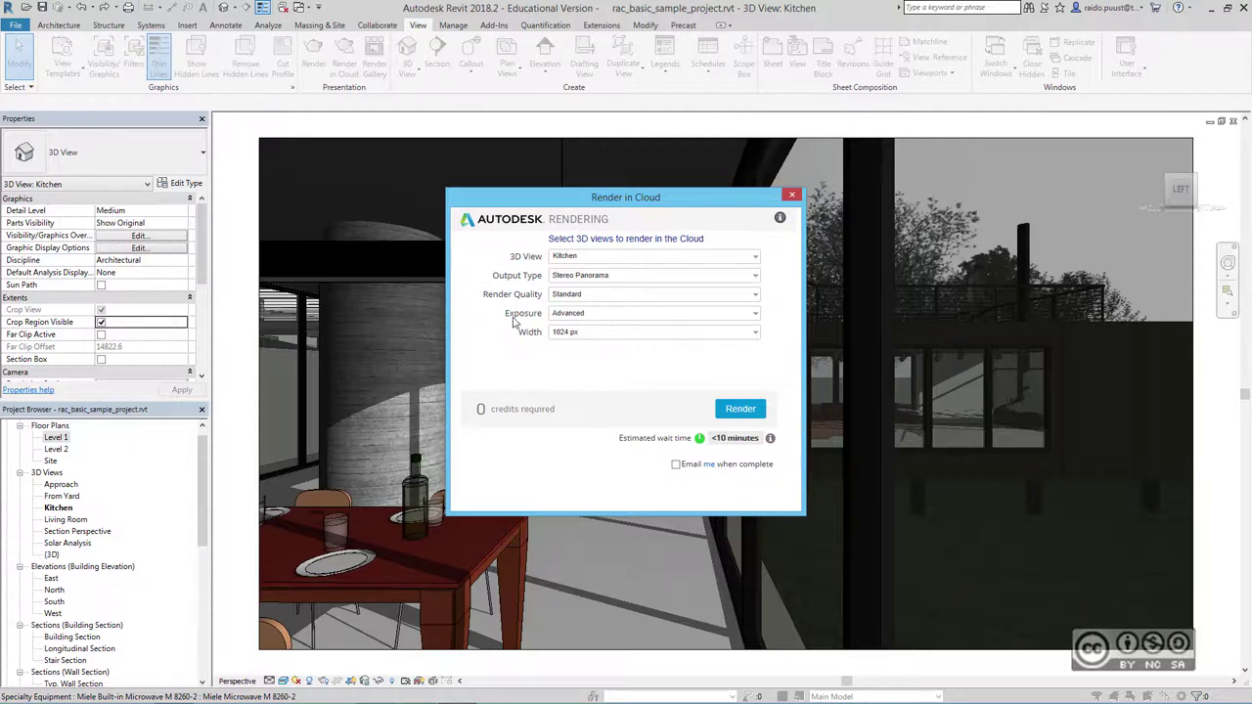
pyautogui.click(572, 333)
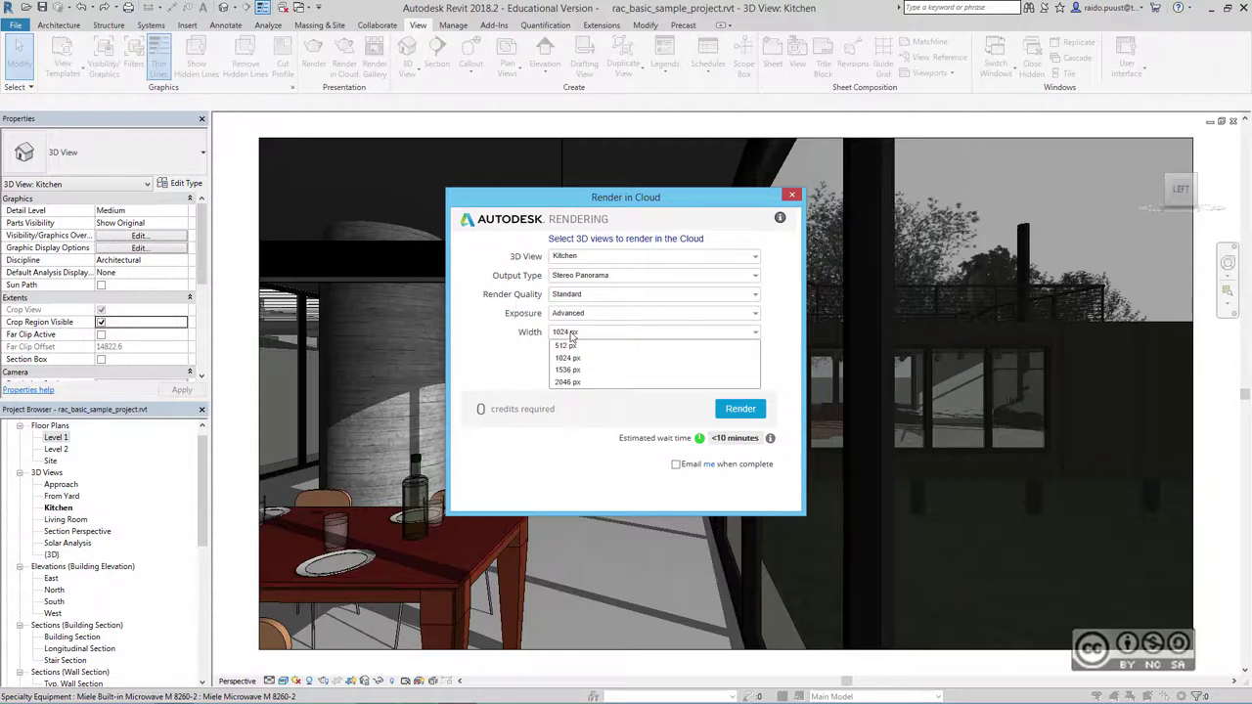
pyautogui.click(495, 340)
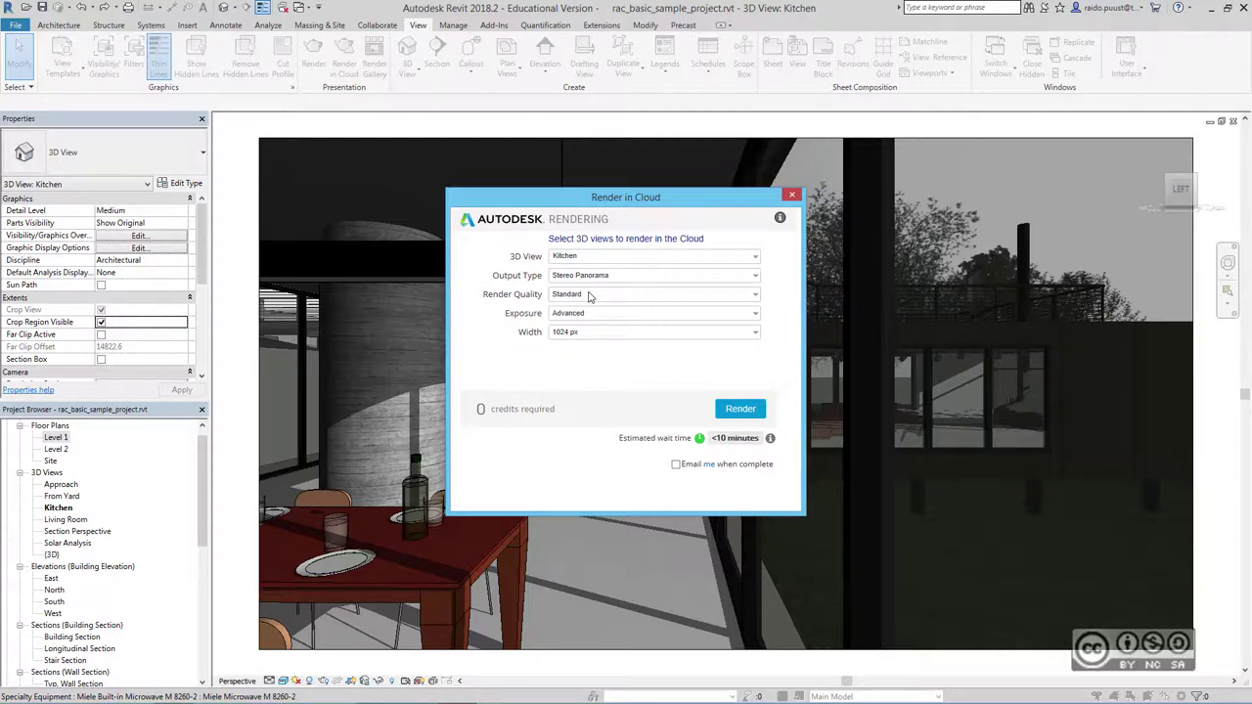
pyautogui.click(589, 296)
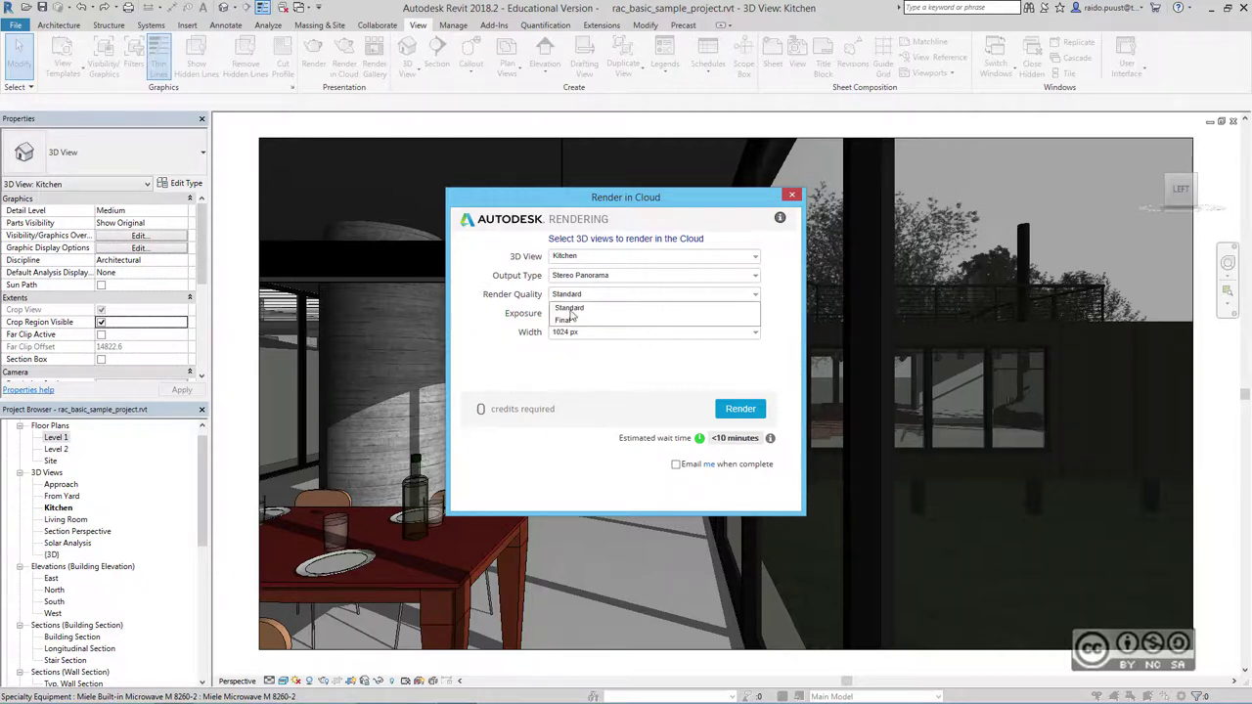
pyautogui.click(569, 323)
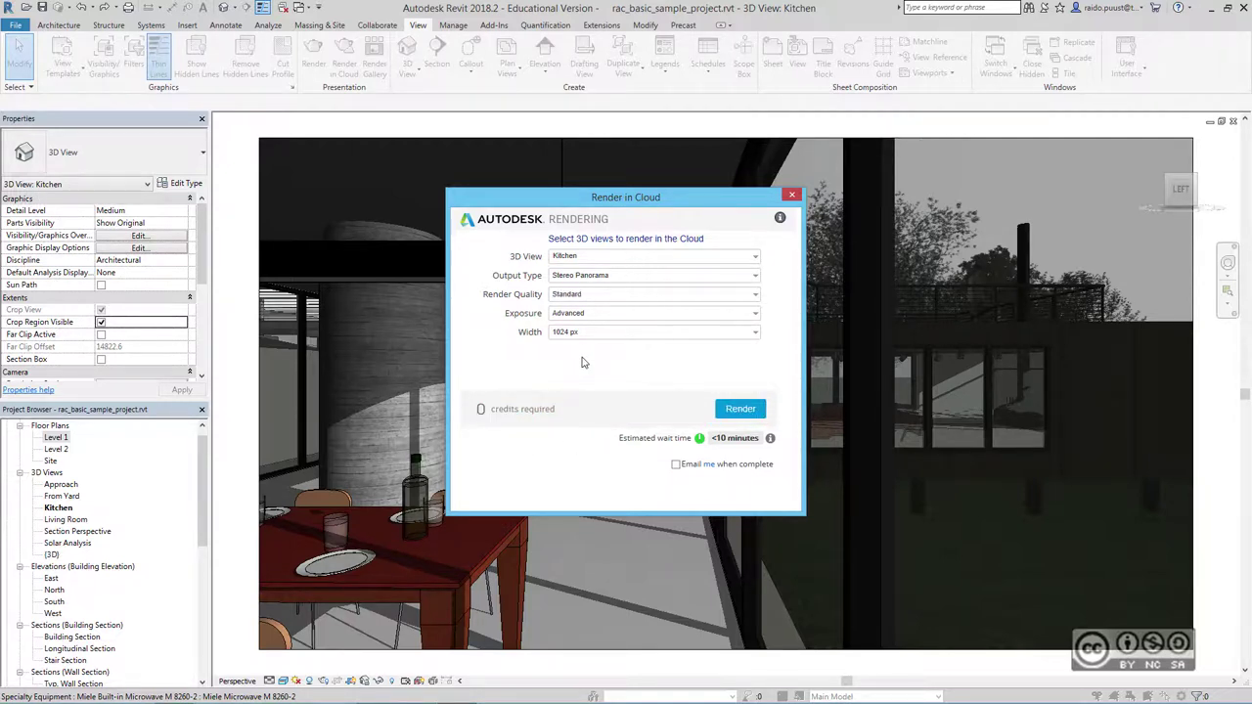
pyautogui.click(743, 415)
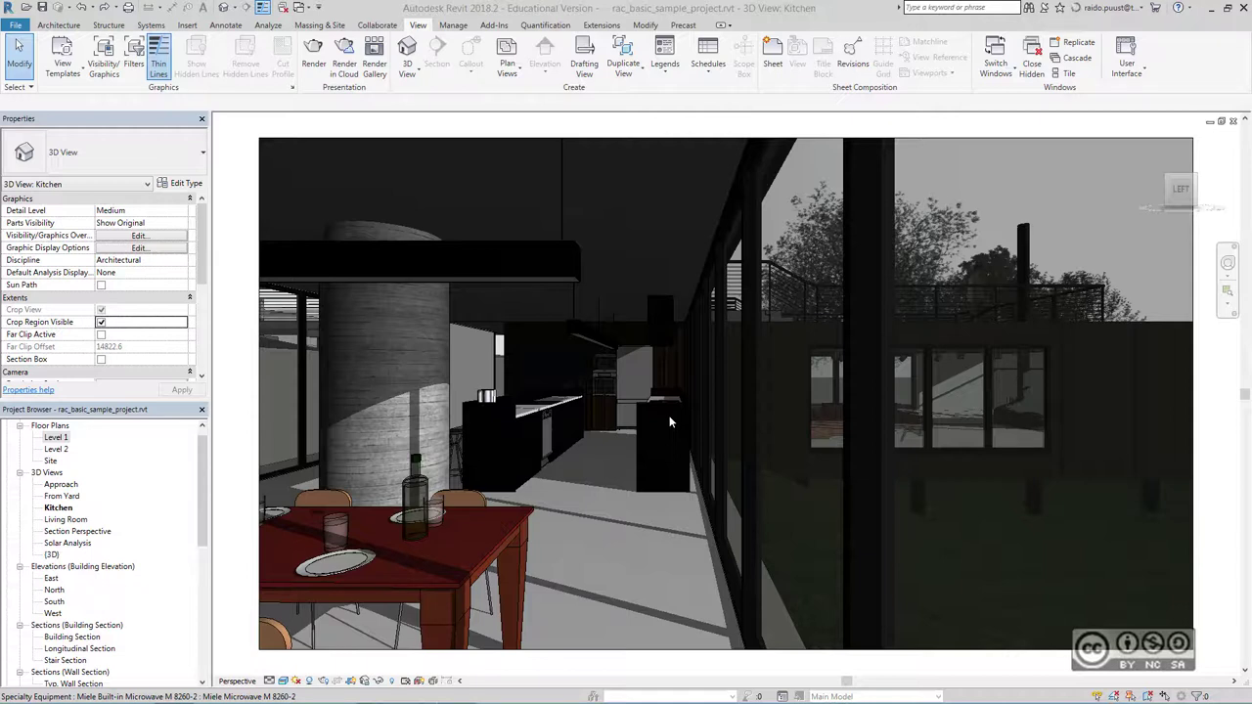
# Open View Completed Renderings from the account menu to see rac_basic_sample_project.rvt online
pyautogui.click(1140, 8)
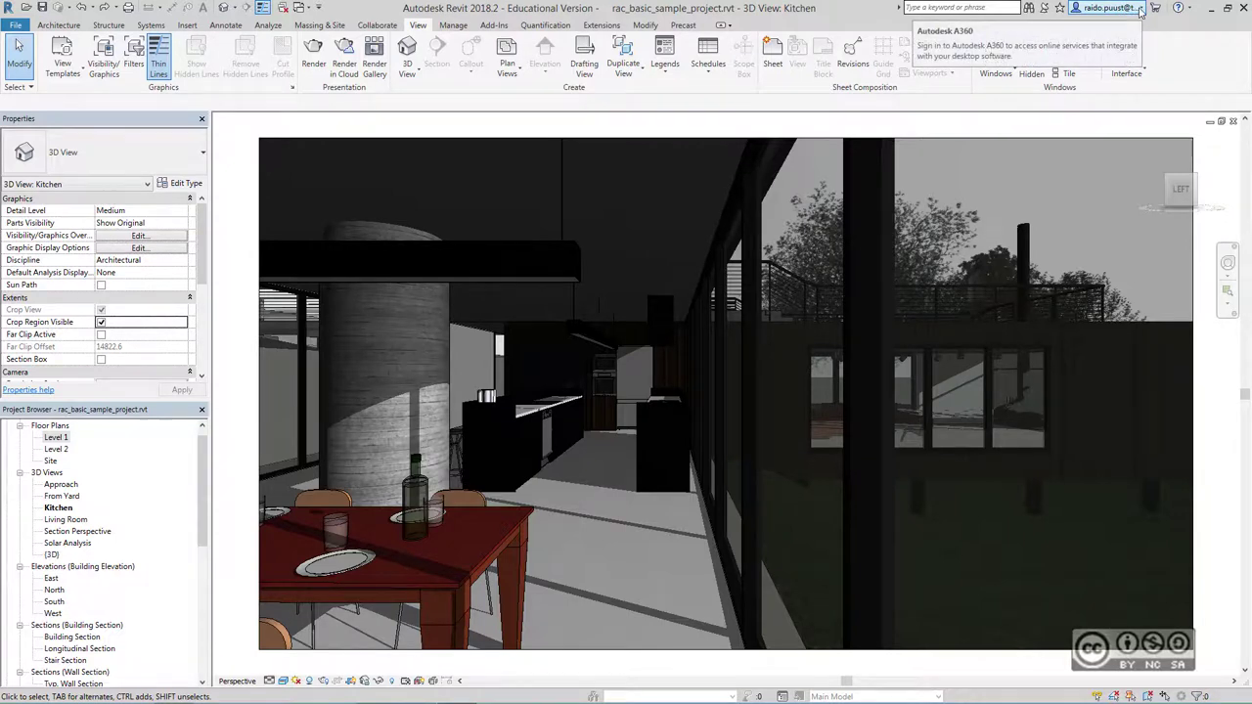
pyautogui.click(1139, 9)
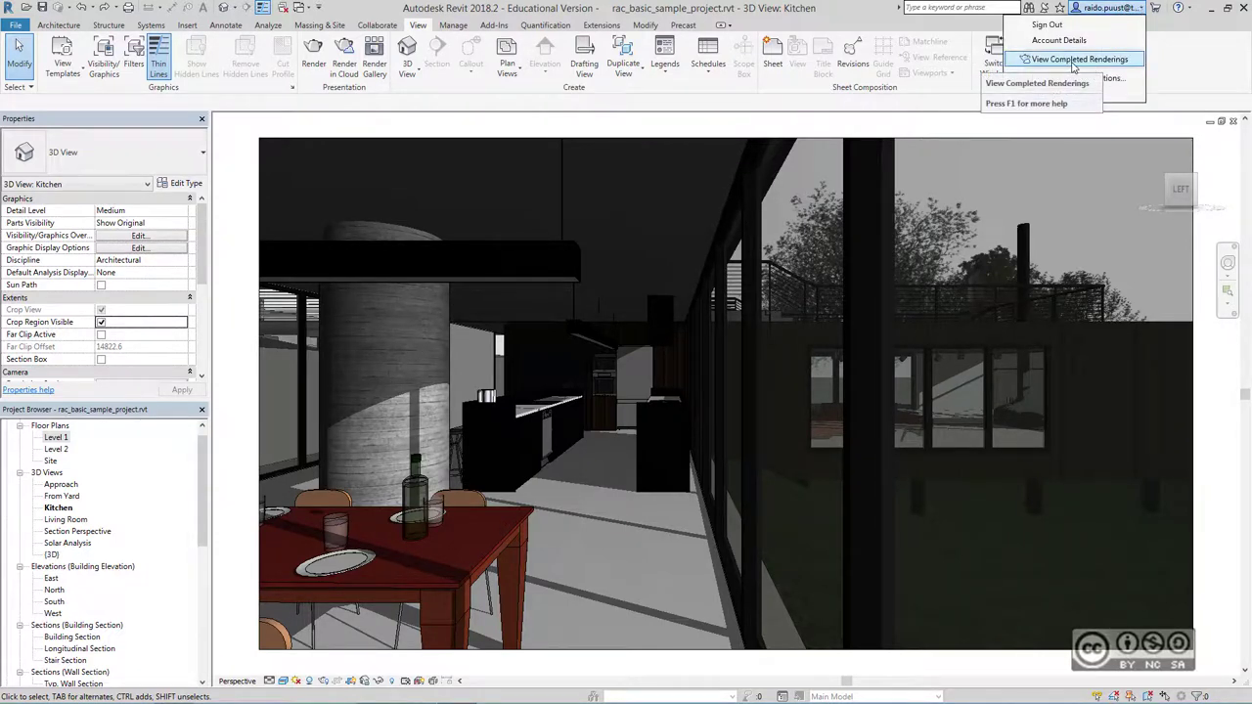
pyautogui.click(1073, 60)
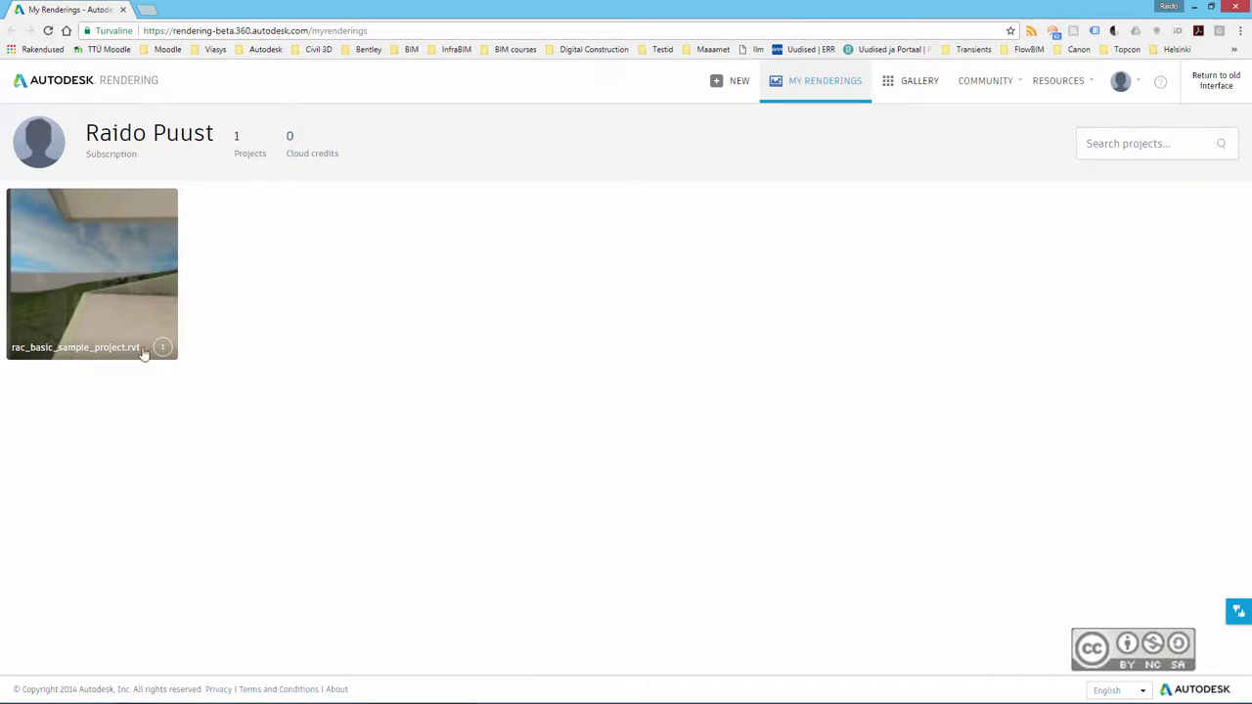
pyautogui.moveTo(92, 264)
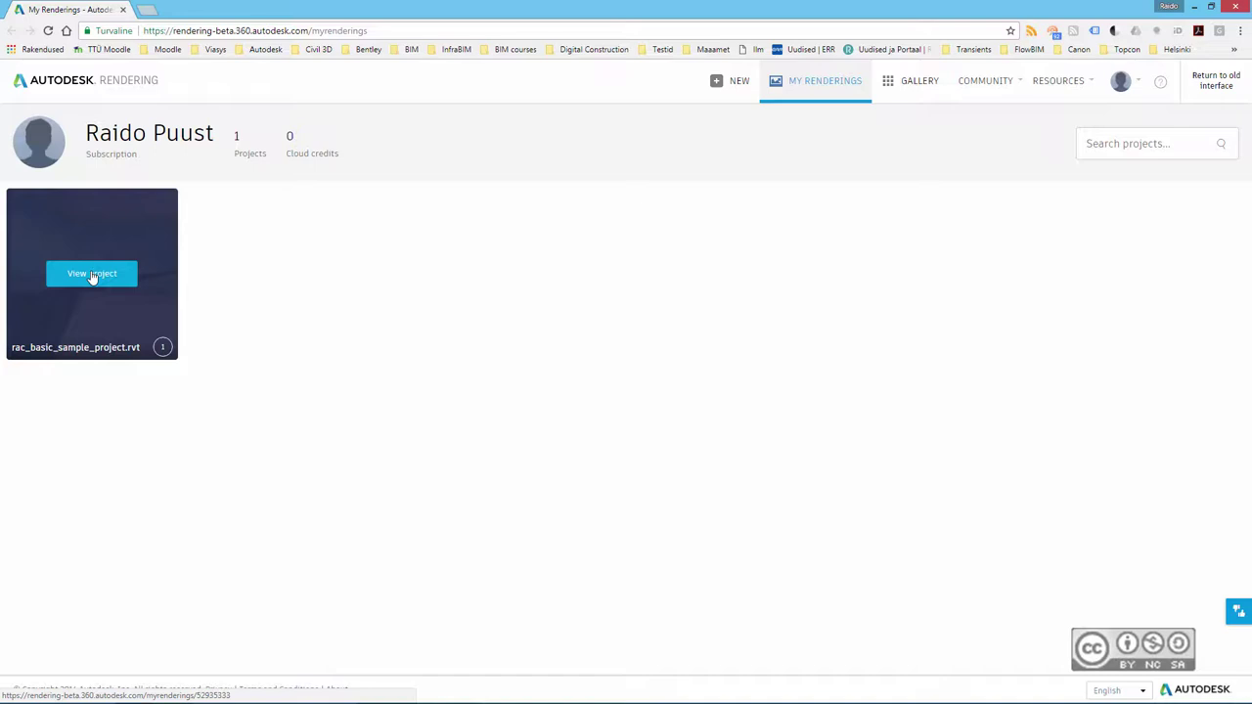
# Open the project's Kitchen panorama in the viewer and turn it toward the long dining table
pyautogui.click(92, 277)
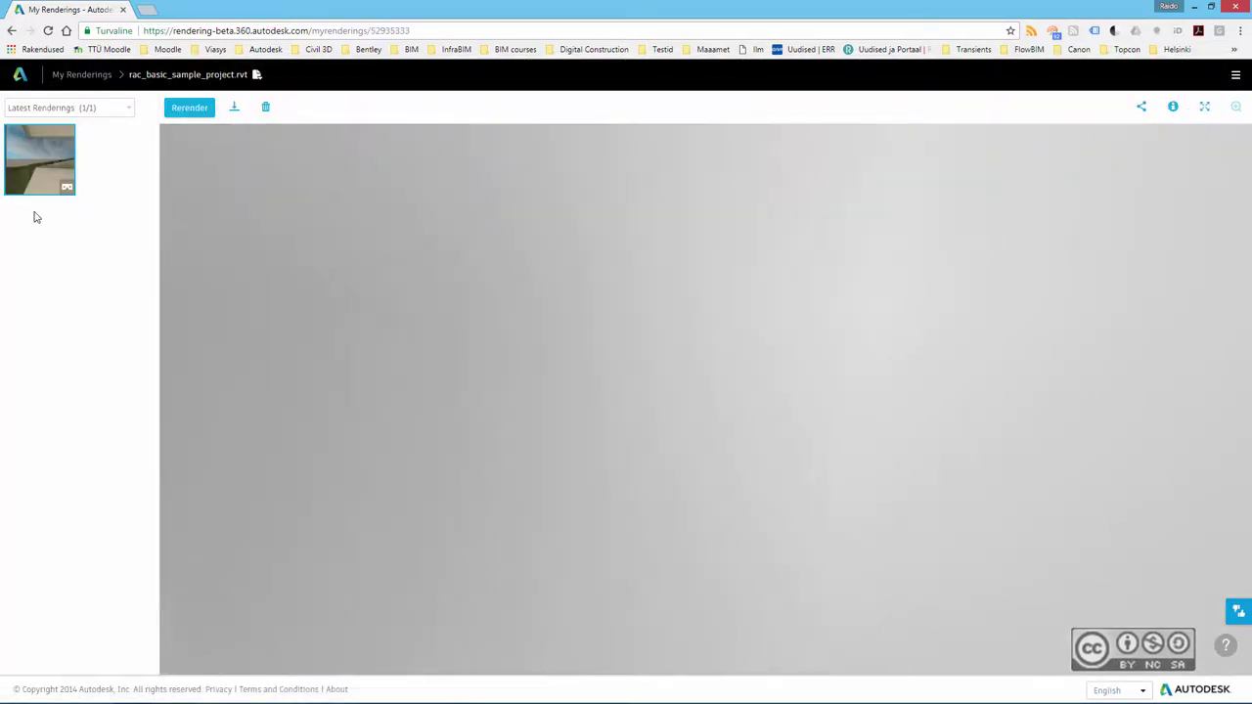
pyautogui.moveTo(39, 159)
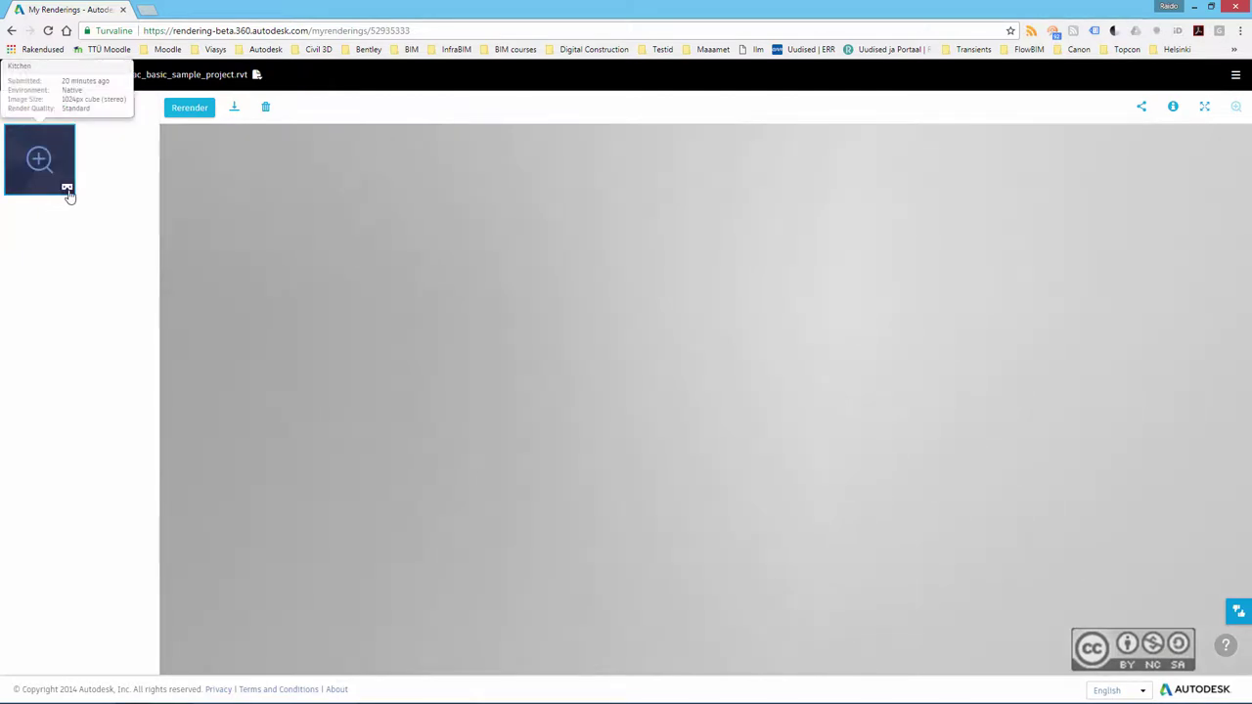
pyautogui.click(68, 195)
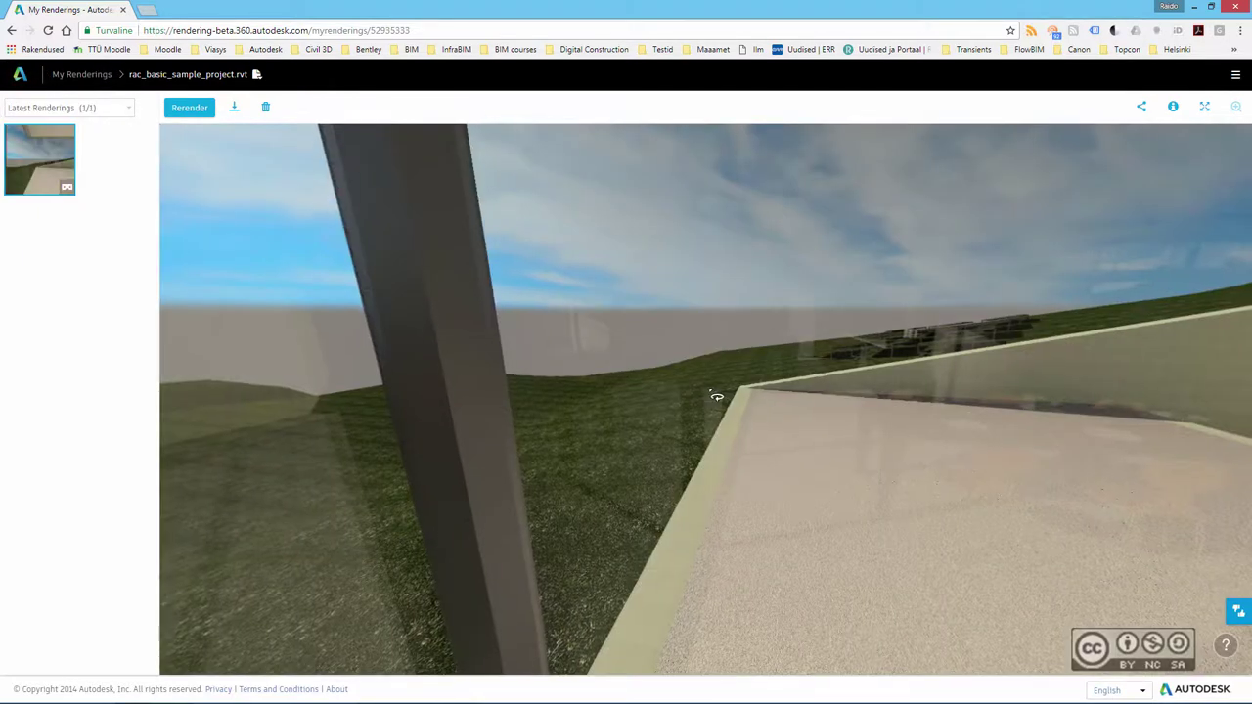
pyautogui.moveTo(716, 396)
pyautogui.mouseDown()
pyautogui.moveTo(733, 514)
pyautogui.moveTo(763, 414)
pyautogui.moveTo(749, 553)
pyautogui.moveTo(720, 349)
pyautogui.moveTo(675, 387)
pyautogui.moveTo(546, 433)
pyautogui.moveTo(656, 380)
pyautogui.moveTo(521, 416)
pyautogui.mouseUp()
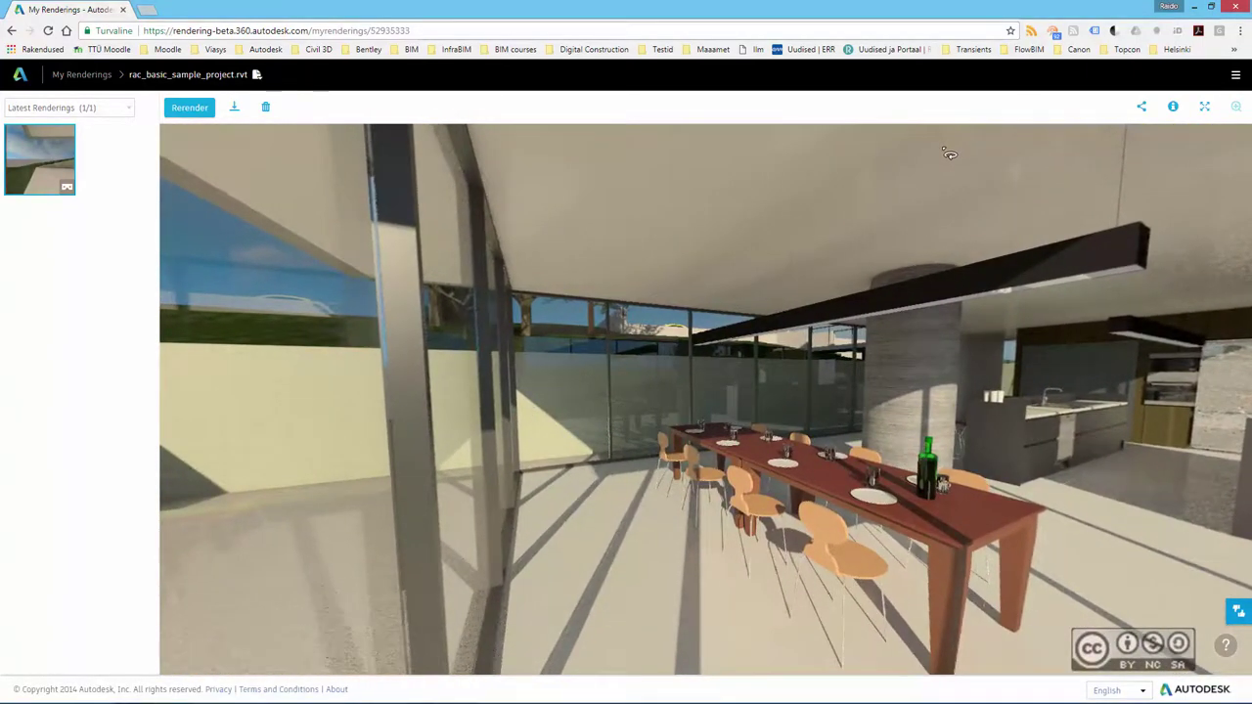
# Turn on Share via Link to generate the panorama's URL and QR code, then hide the browser
pyautogui.click(1141, 111)
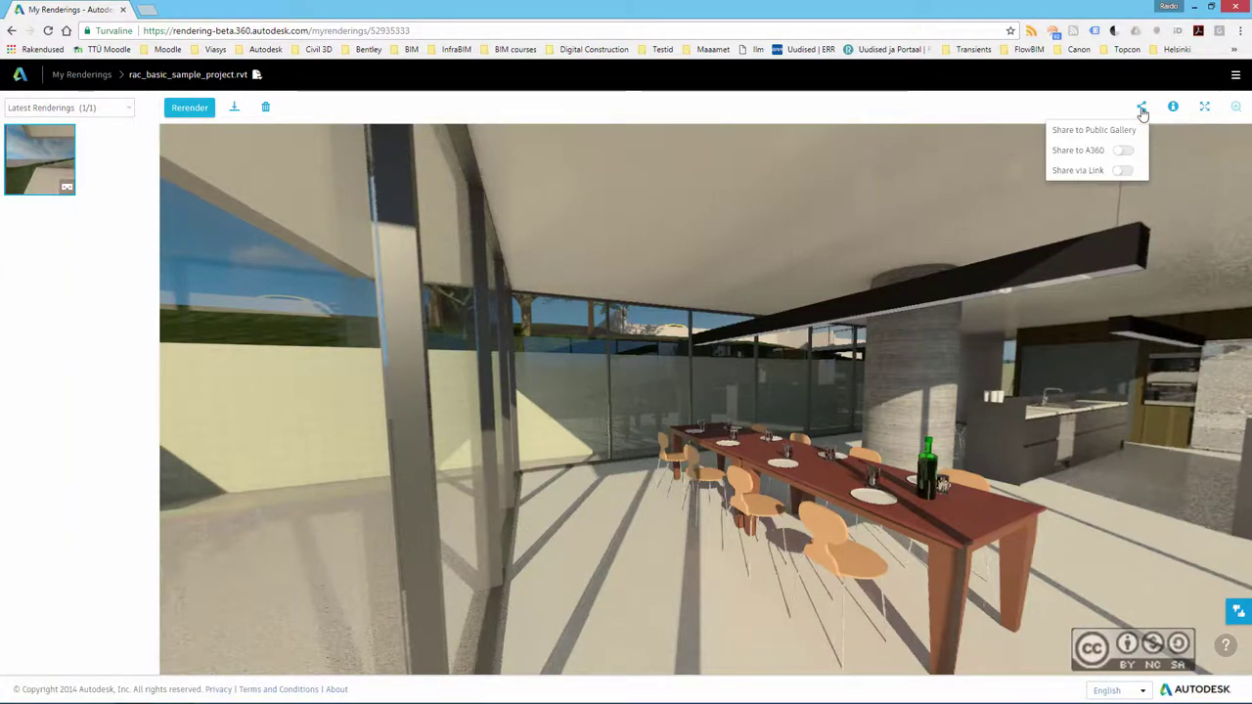
pyautogui.click(1121, 172)
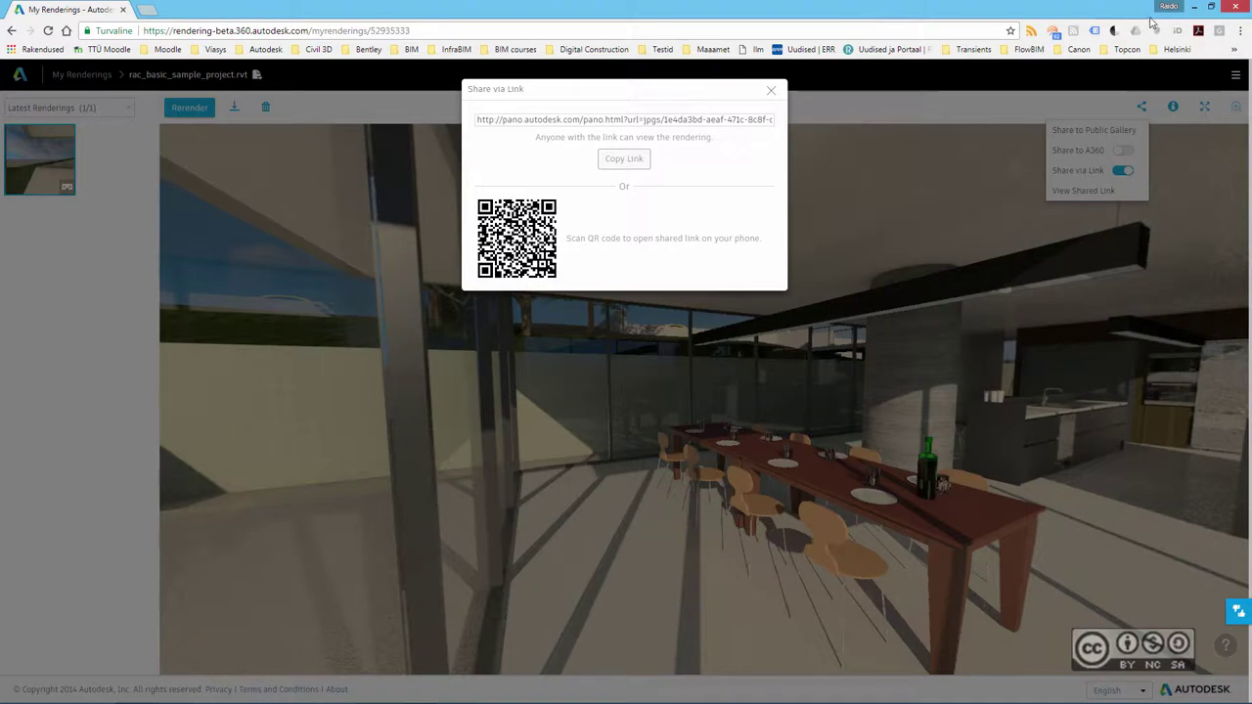
pyautogui.click(1195, 7)
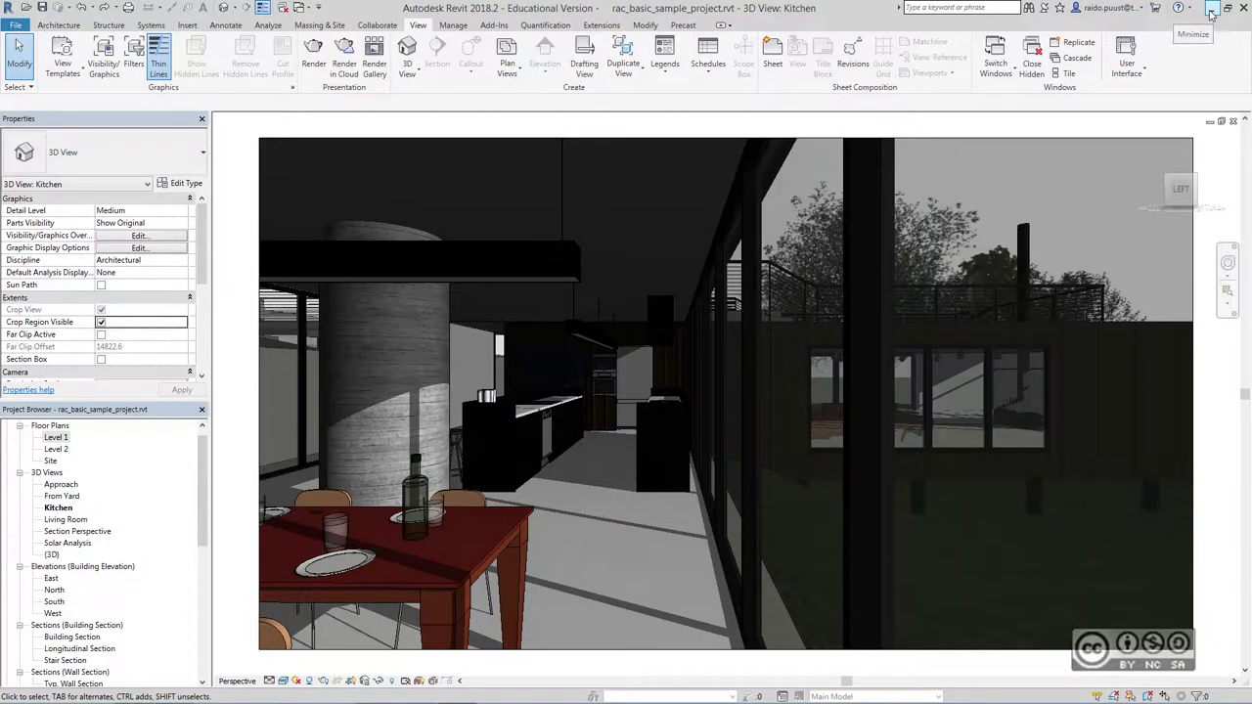
# Minimize Revit so the browser with the share link and QR code is back in front
pyautogui.click(1211, 10)
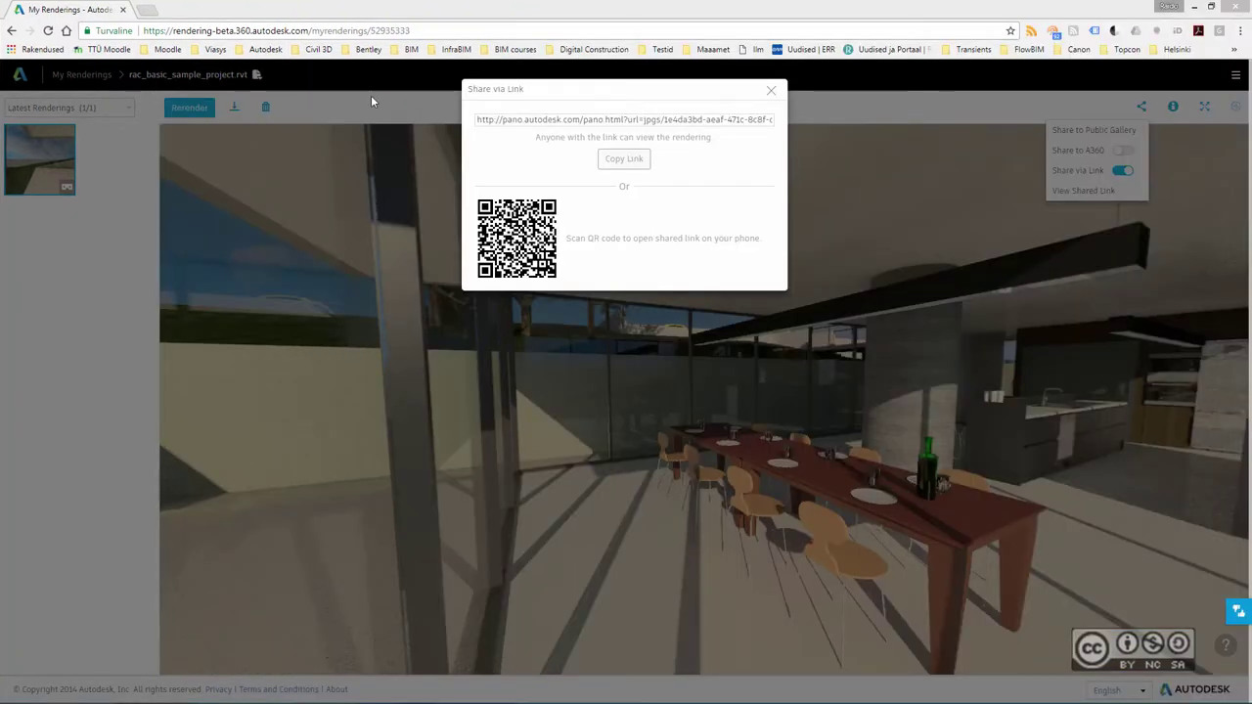
# Close the share dialog and download the Kitchen stereo panorama as a Zip file
pyautogui.click(771, 91)
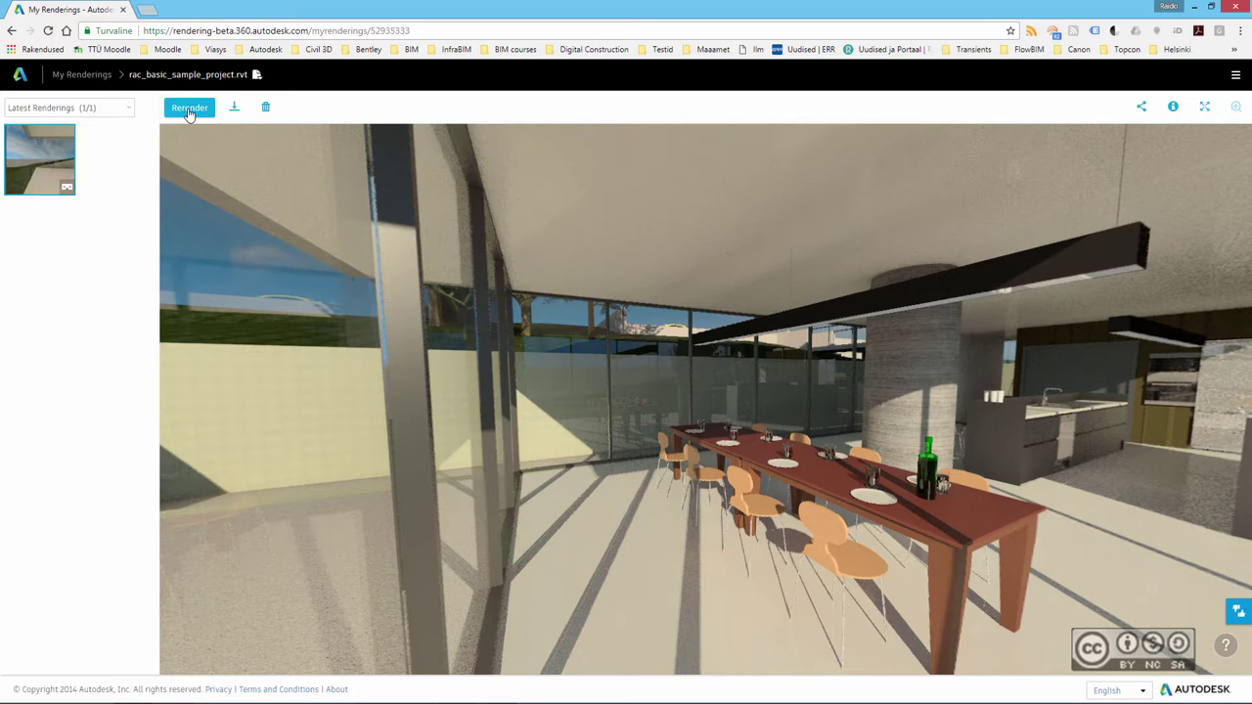
pyautogui.click(237, 111)
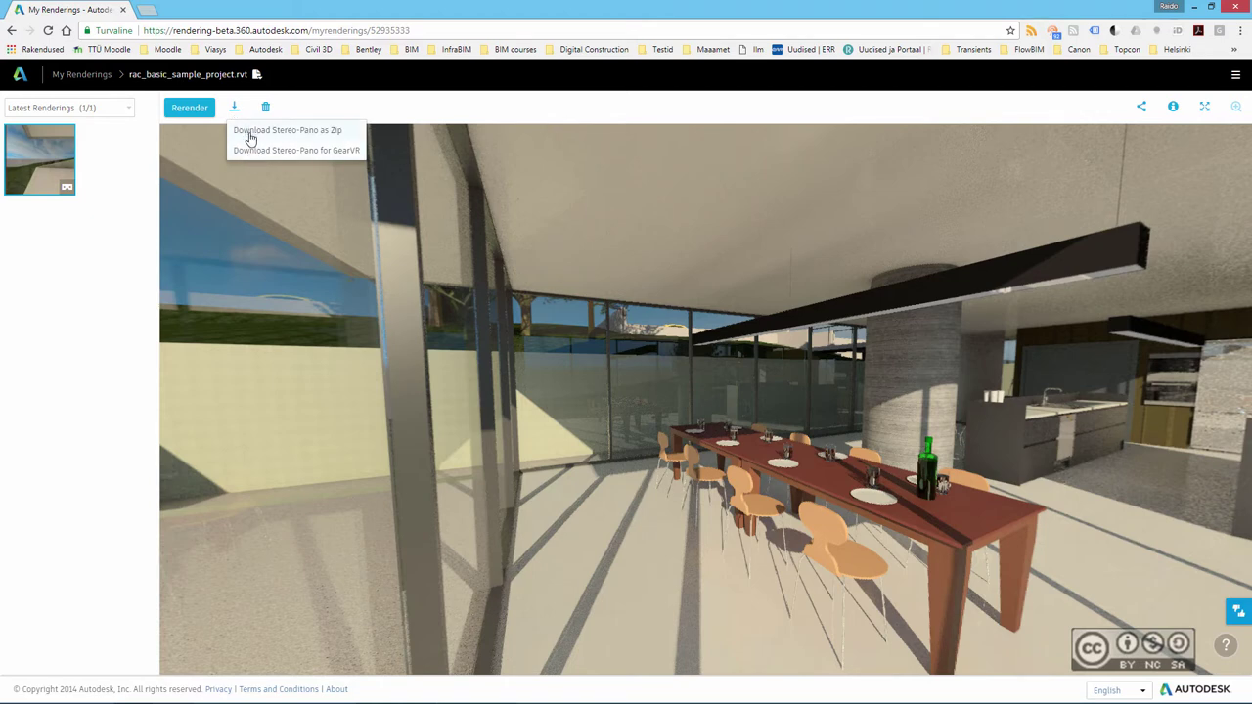
pyautogui.click(246, 131)
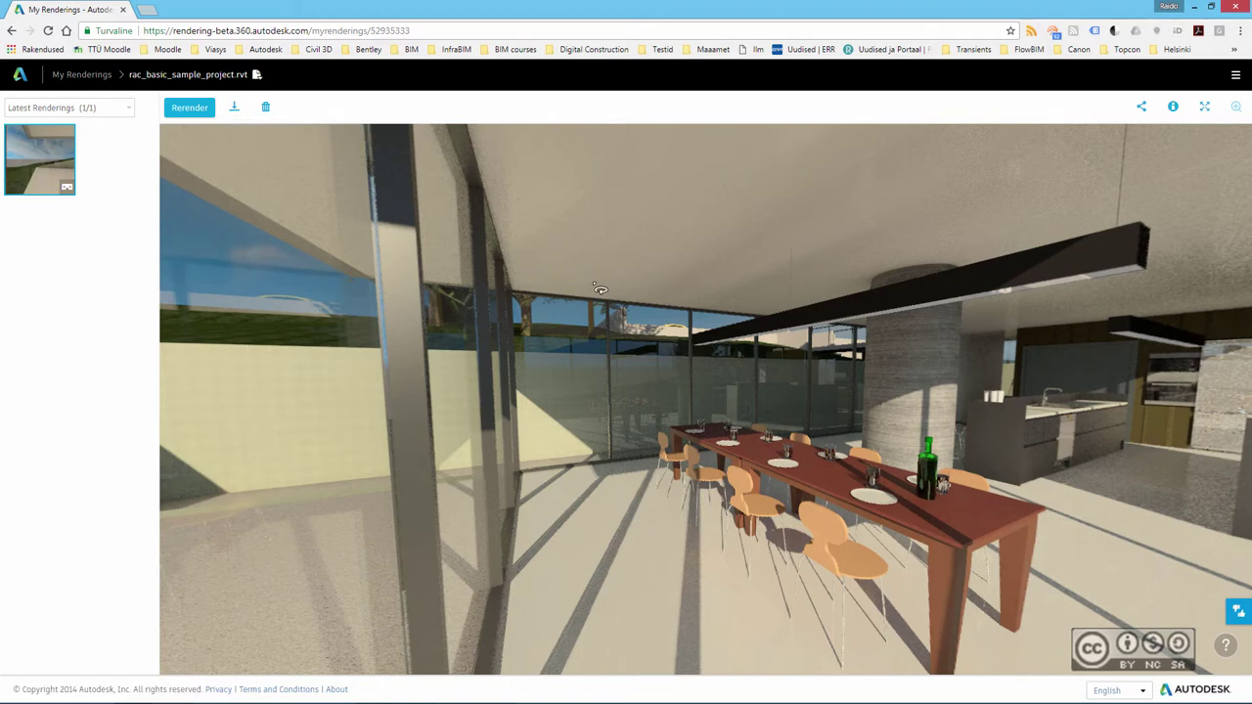